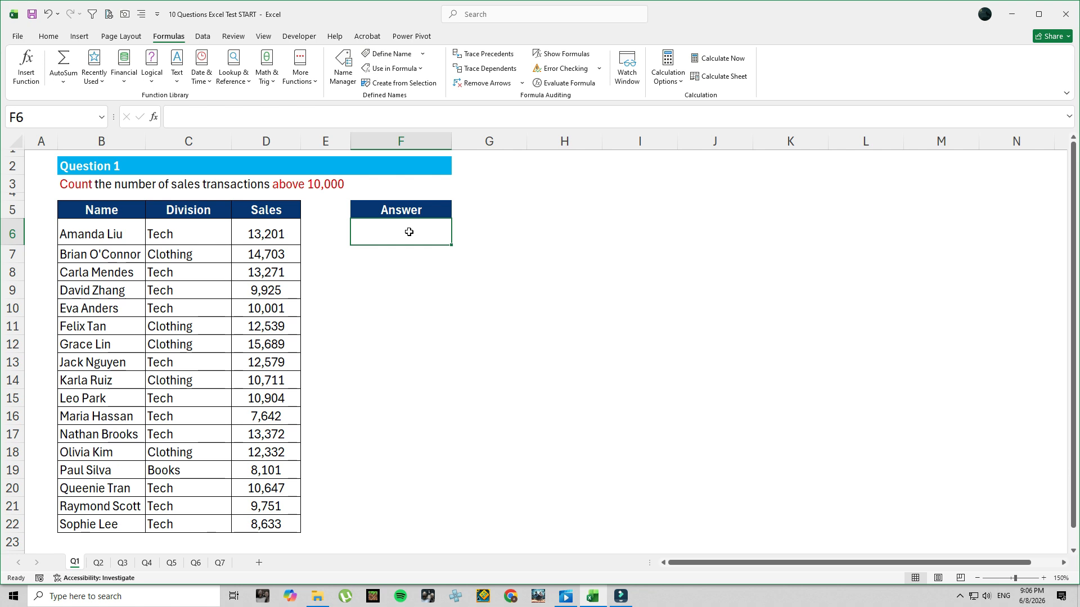
- Enter =COUNTIF(D6:D22,">10000") in F6 to count the sales transactions above 10,000
{"action": "type", "text": "=co"}
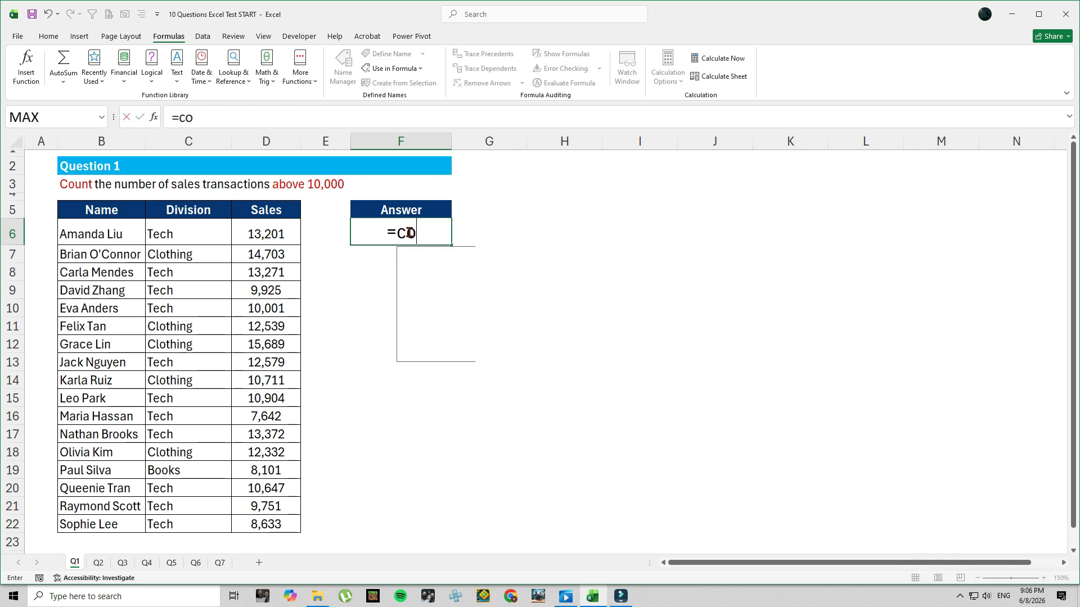
{"action": "type", "text": "untif"}
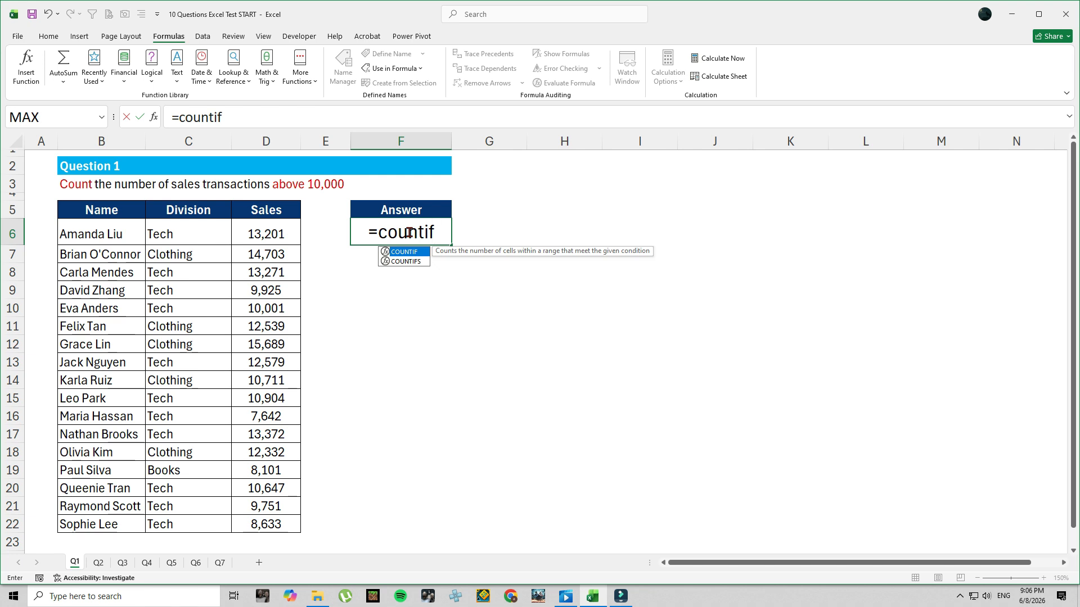
{"action": "key", "text": "Tab"}
{"action": "left_click", "coordinate": [261, 234]}
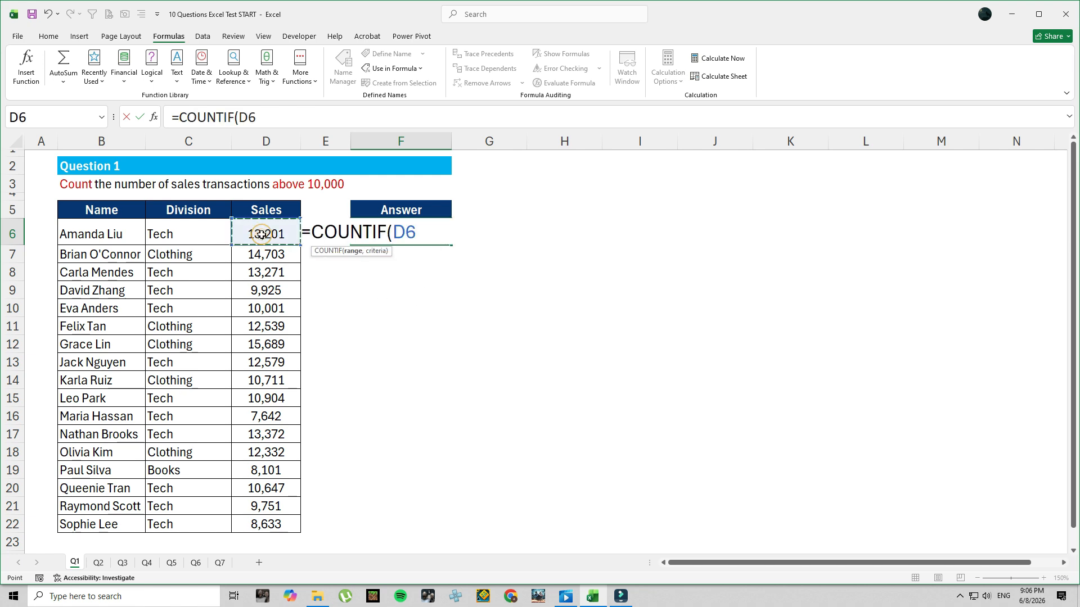
{"action": "key", "text": "ctrl+shift+Down"}
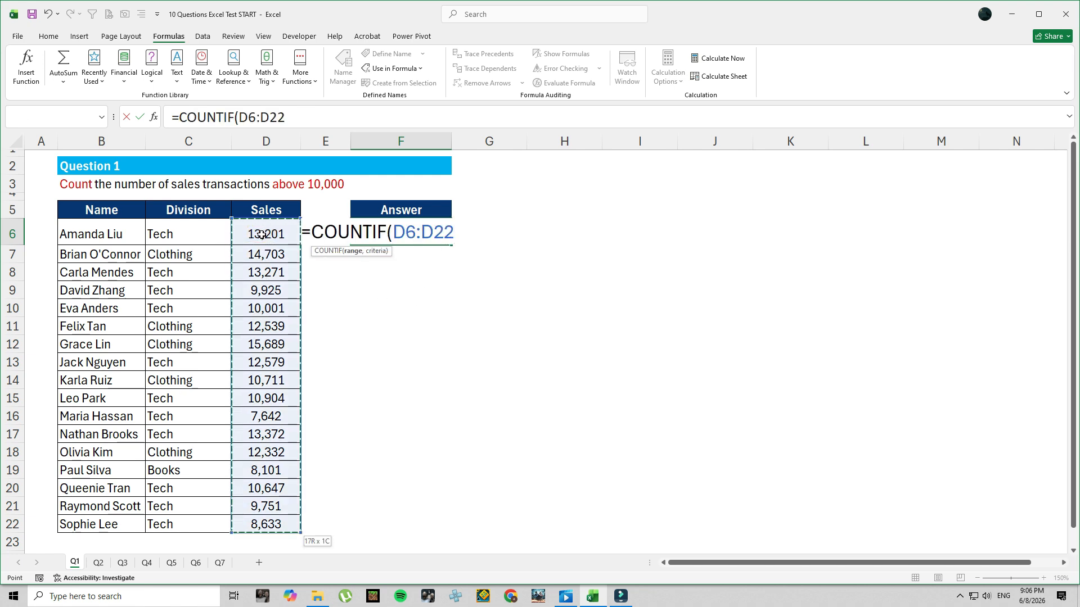
{"action": "type", "text": ","}
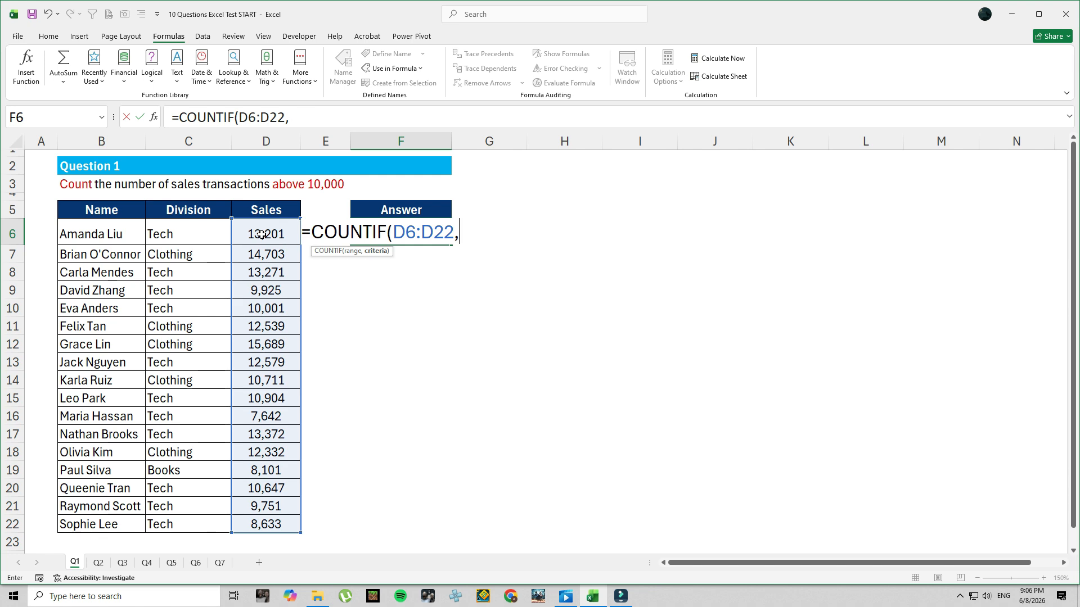
{"action": "type", "text": "\">10000"}
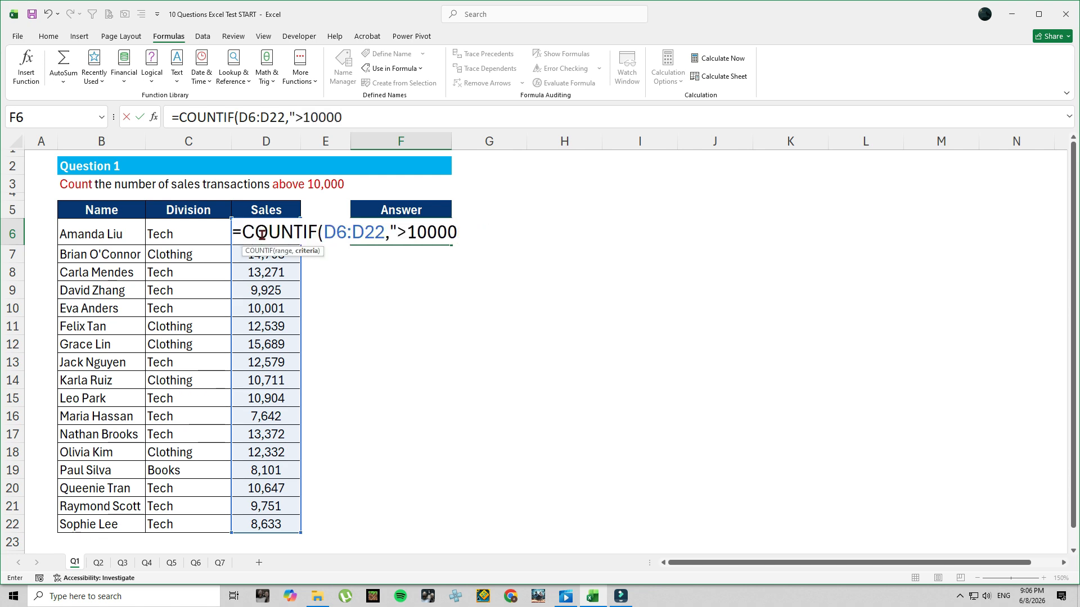
{"action": "type", "text": "\")"}
{"action": "key", "text": "Return"}
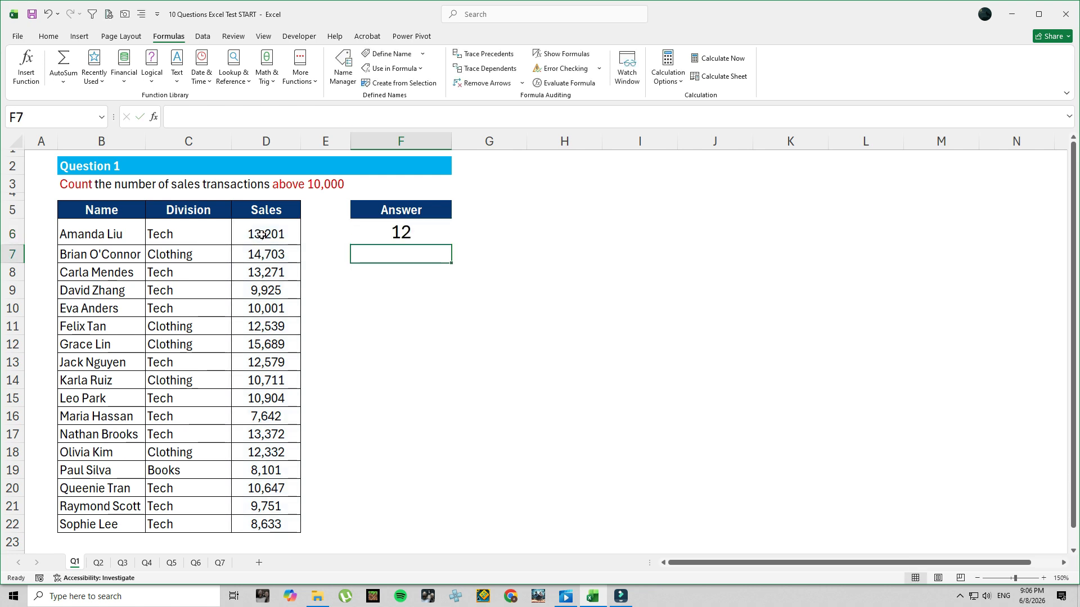
{"action": "left_click", "coordinate": [398, 237]}
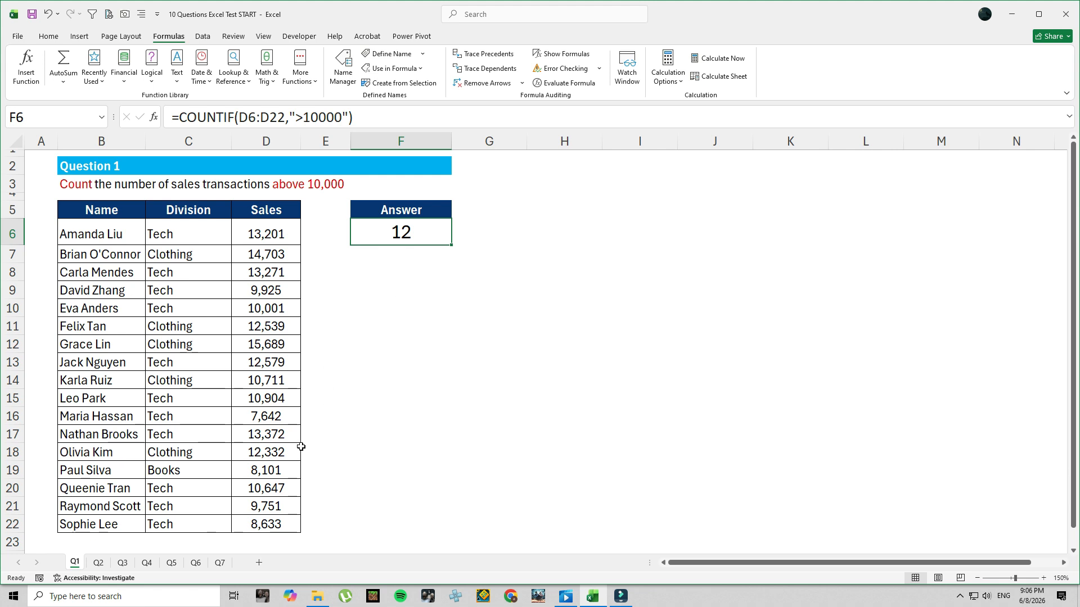
- Switch to the Q2 sheet and select the first answer cell, H6
{"action": "left_click", "coordinate": [98, 562]}
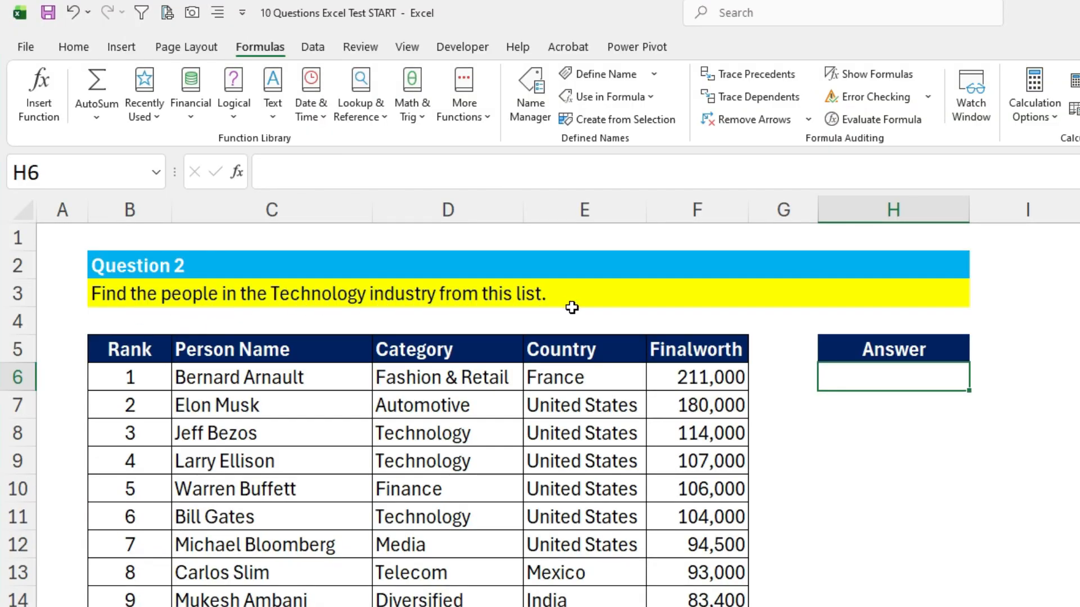
{"action": "left_click", "coordinate": [489, 431]}
{"action": "double_click", "coordinate": [490, 431]}
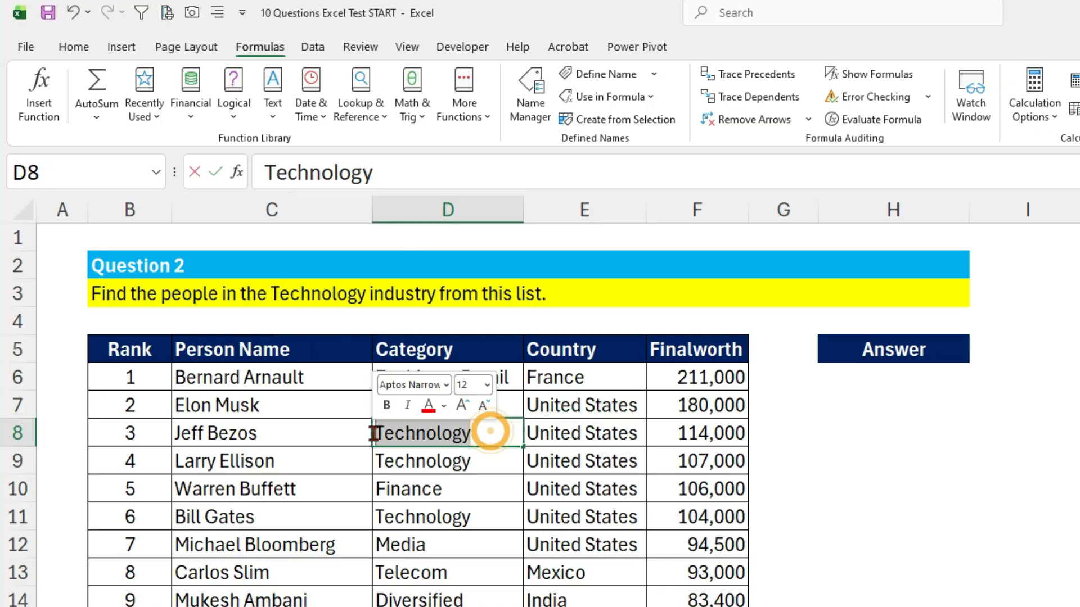
{"action": "key", "text": "Escape"}
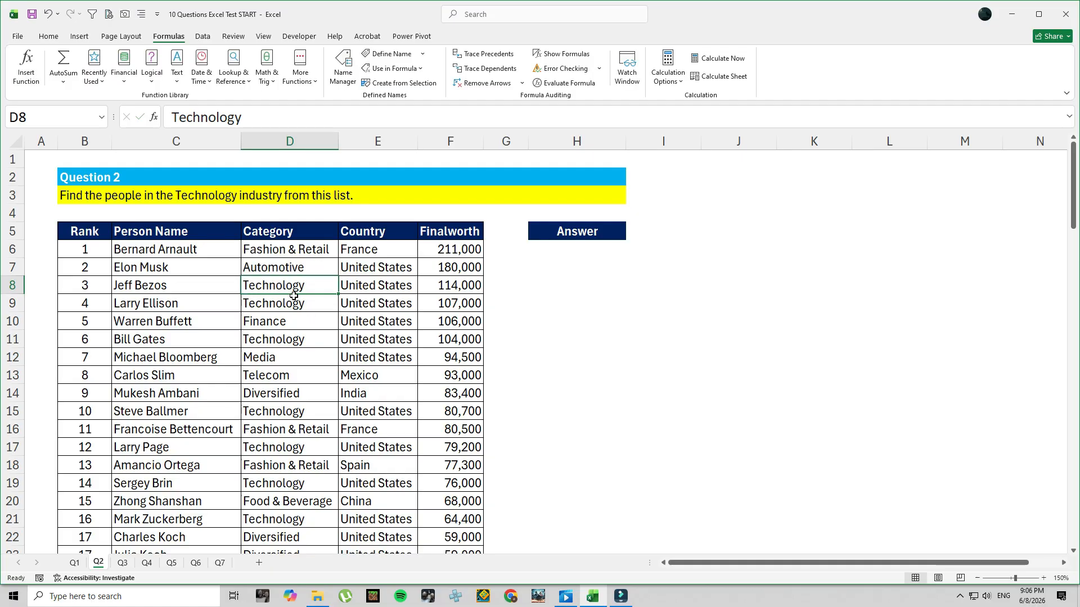
{"action": "left_click", "coordinate": [573, 257]}
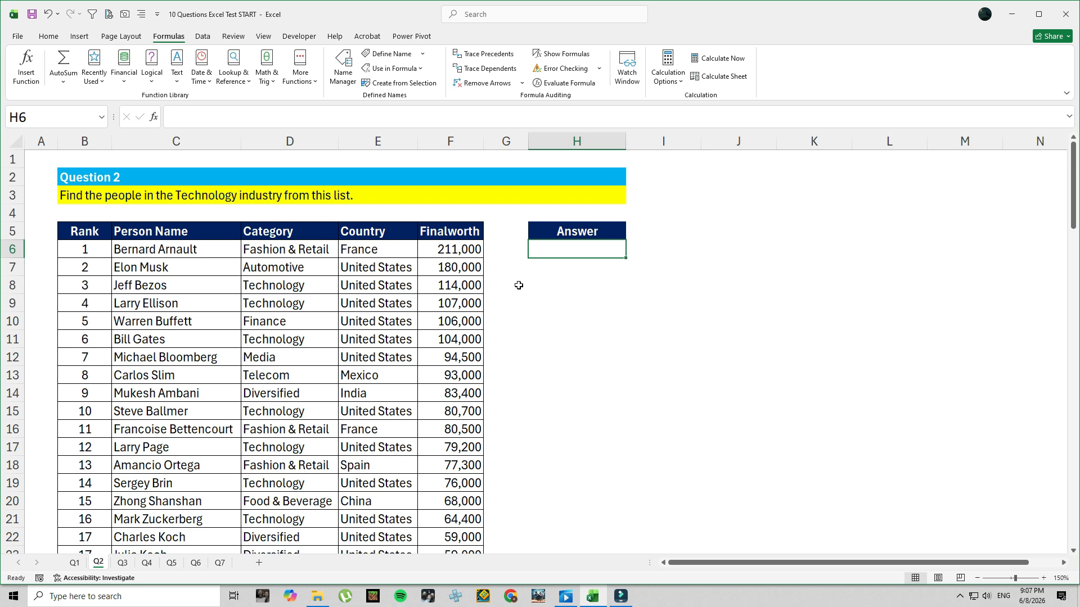
{"action": "scroll", "coordinate": [519, 285], "scroll_direction": "down", "scroll_amount": 3, "text": "ctrl"}
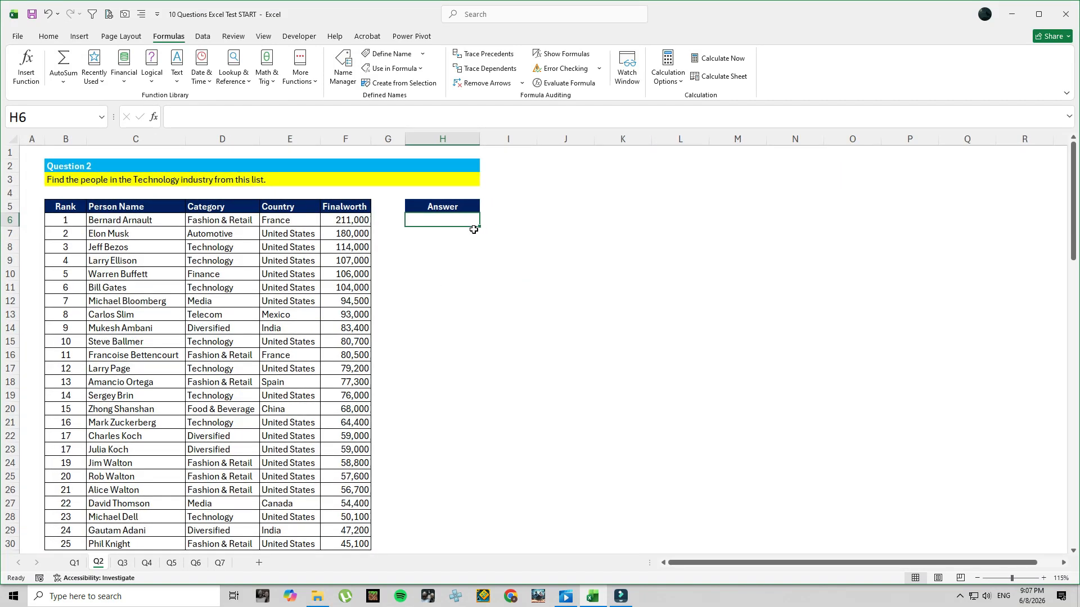
{"action": "scroll", "coordinate": [473, 229], "scroll_direction": "up", "scroll_amount": 2, "text": "ctrl"}
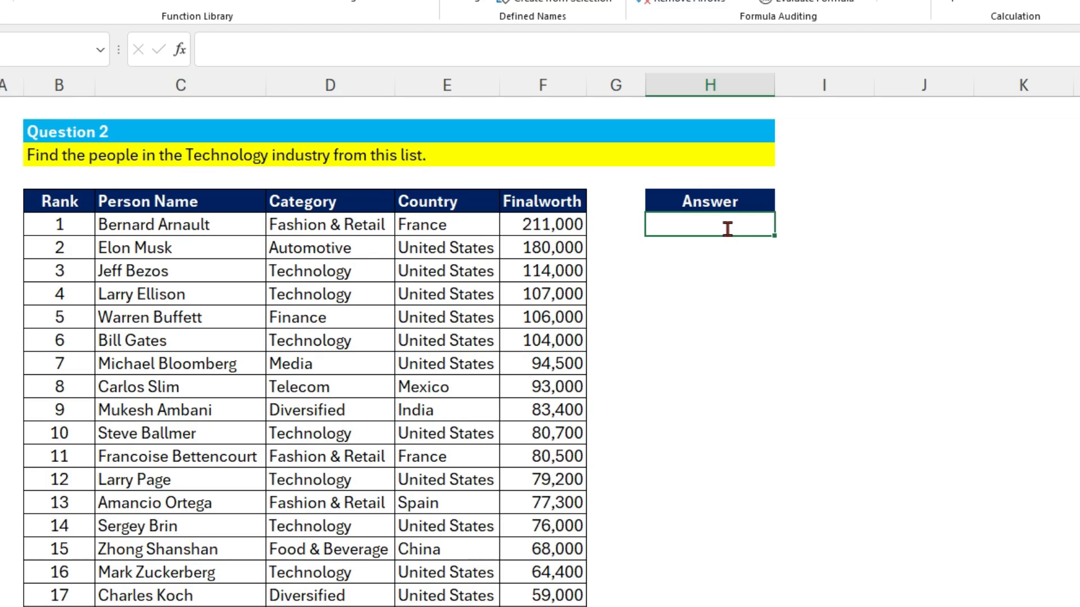
- Enter =FILTER(C6:C30,D6:D30="Technology") in H6 to list the people in the Technology category
{"action": "type", "text": "=filter"}
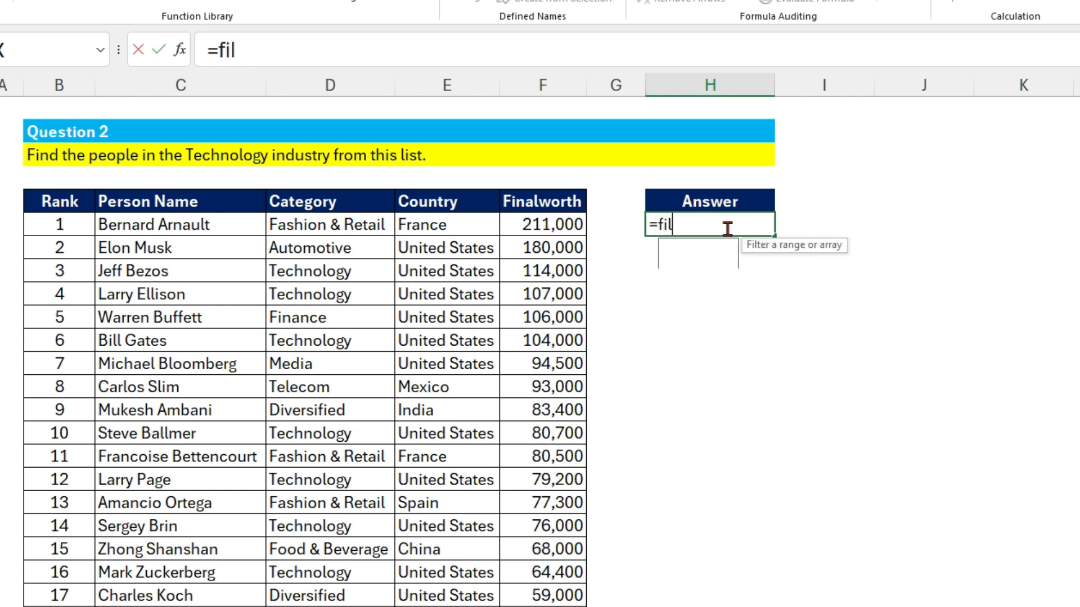
{"action": "key", "text": "Tab"}
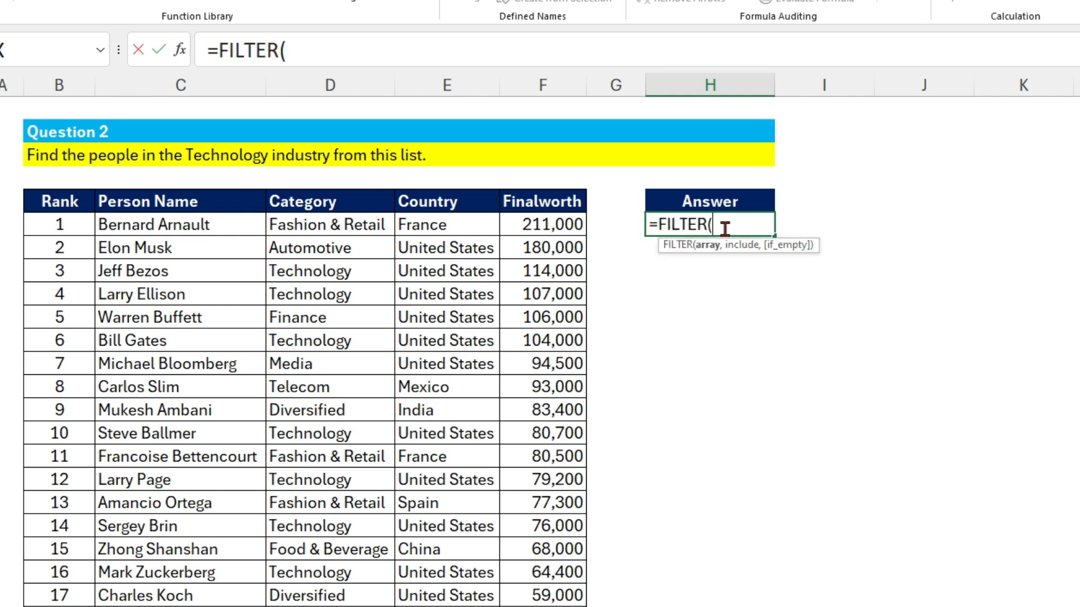
{"action": "left_click", "coordinate": [187, 226]}
{"action": "key", "text": "ctrl+shift+Down"}
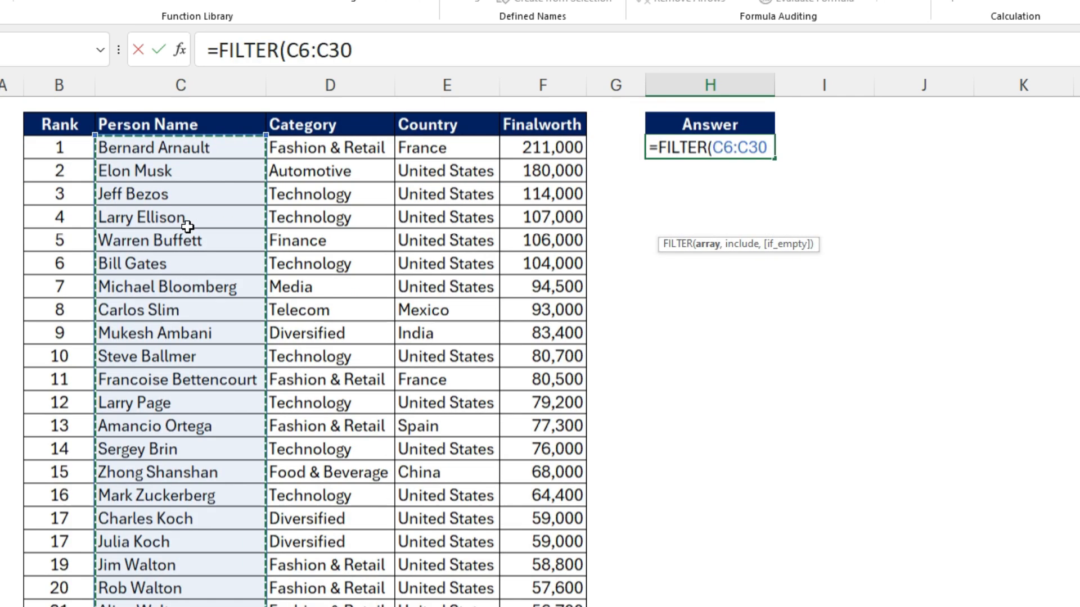
{"action": "type", "text": ","}
{"action": "left_click", "coordinate": [353, 131]}
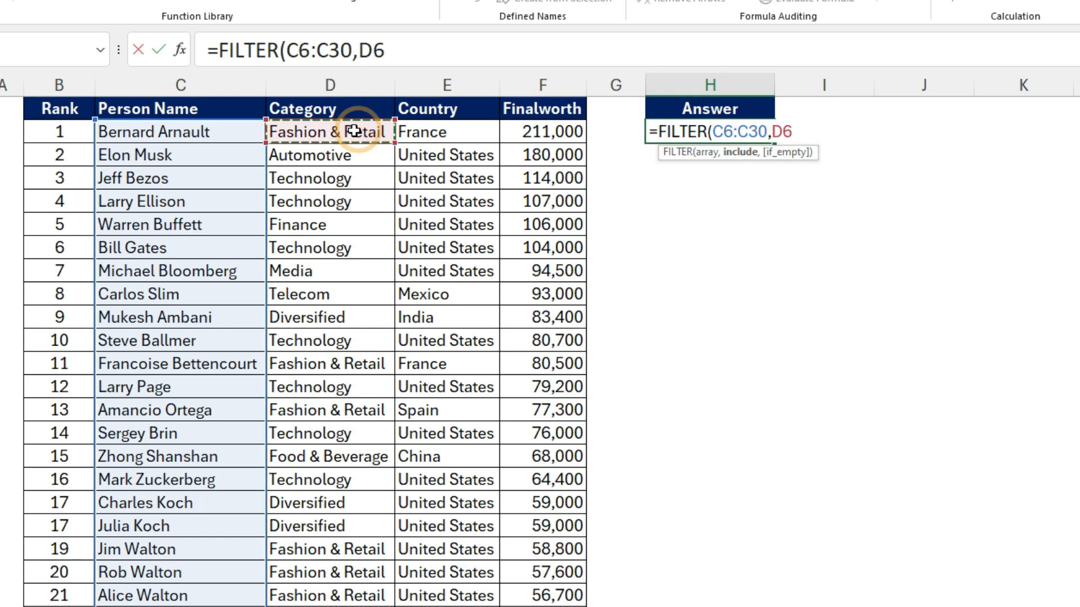
{"action": "key", "text": "ctrl+shift+Down"}
{"action": "type", "text": "=\"Technology"}
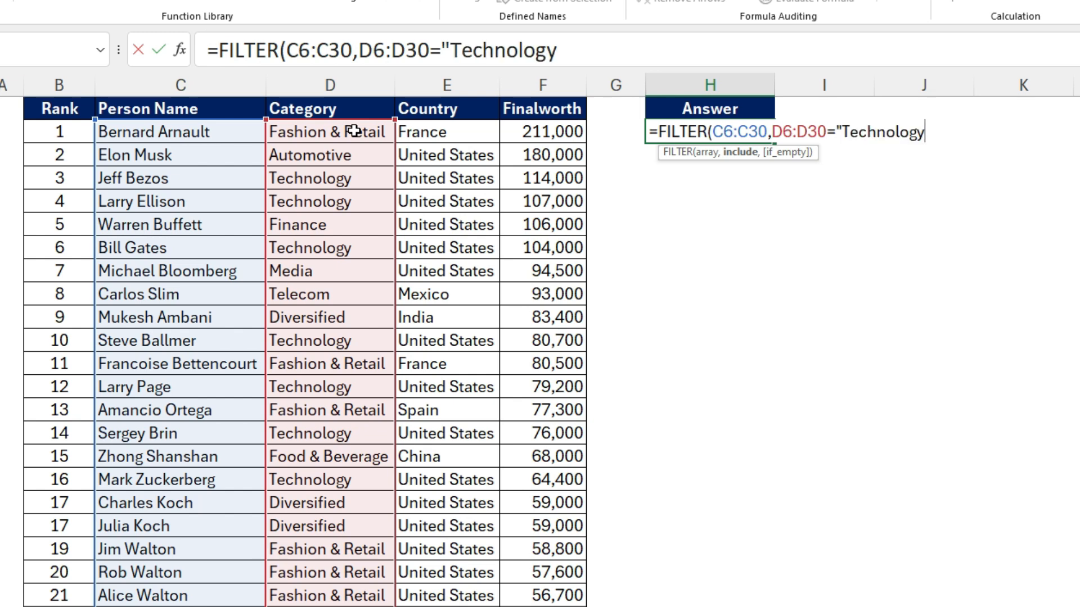
{"action": "type", "text": "\")"}
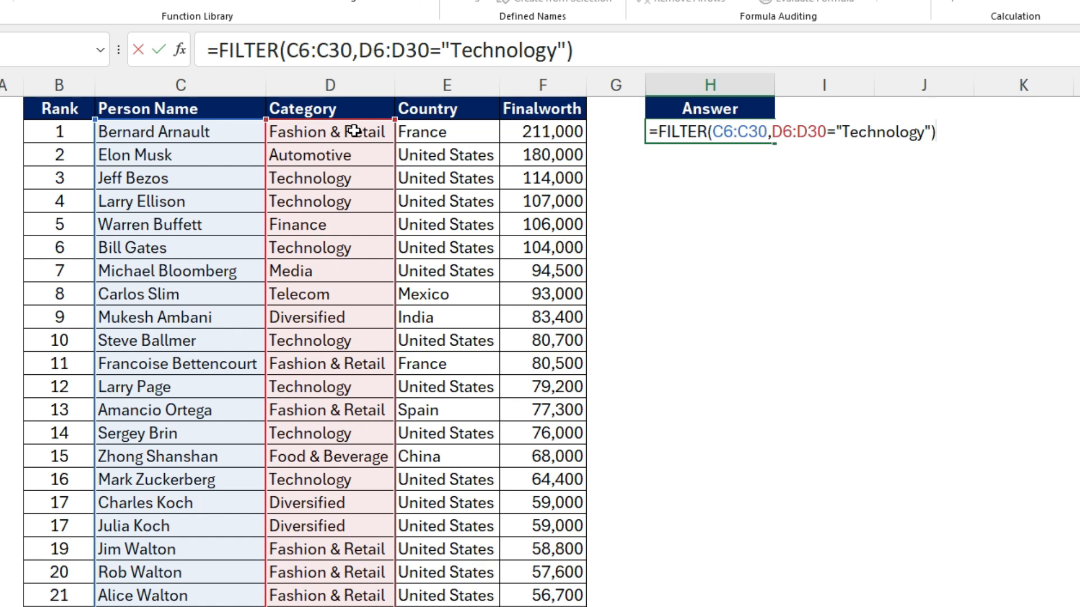
{"action": "key", "text": "Return"}
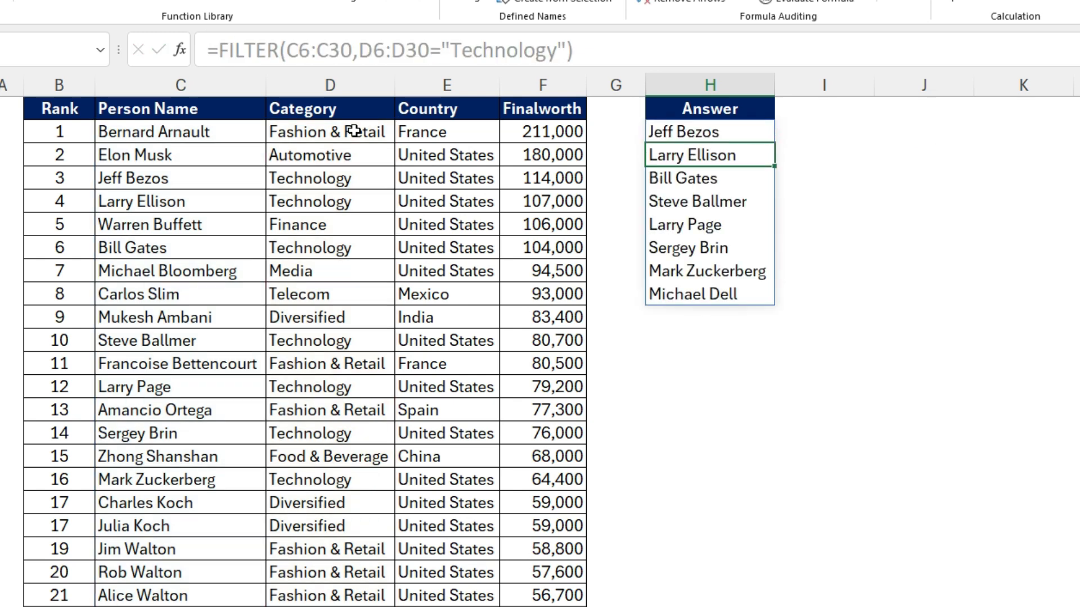
{"action": "scroll", "coordinate": [354, 131], "scroll_direction": "up", "scroll_amount": 2}
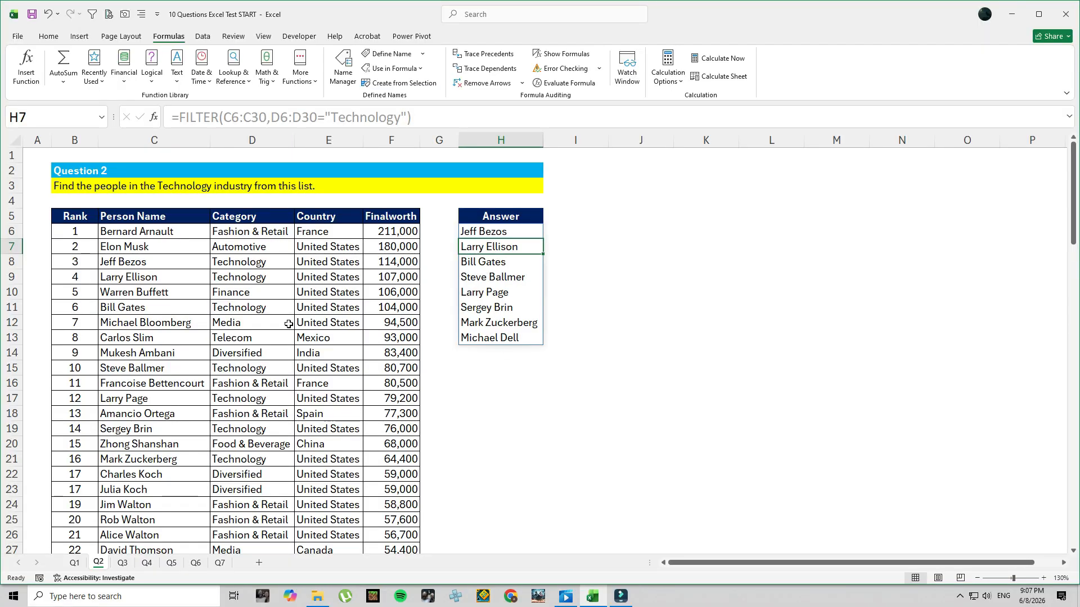
{"action": "left_click_drag", "start_coordinate": [151, 231], "coordinate": [285, 378]}
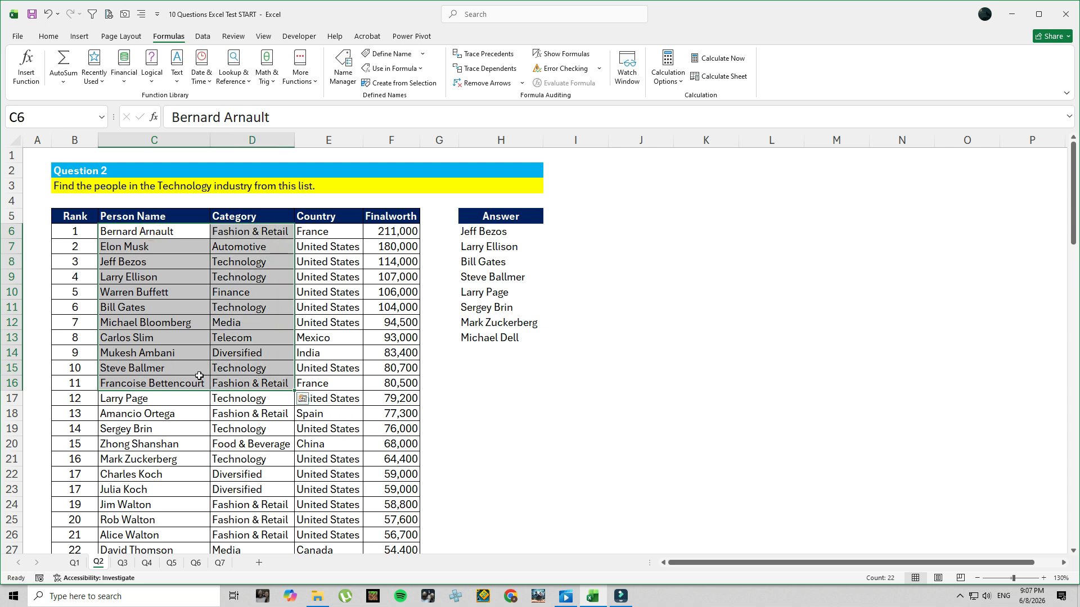
{"action": "left_click", "coordinate": [171, 376]}
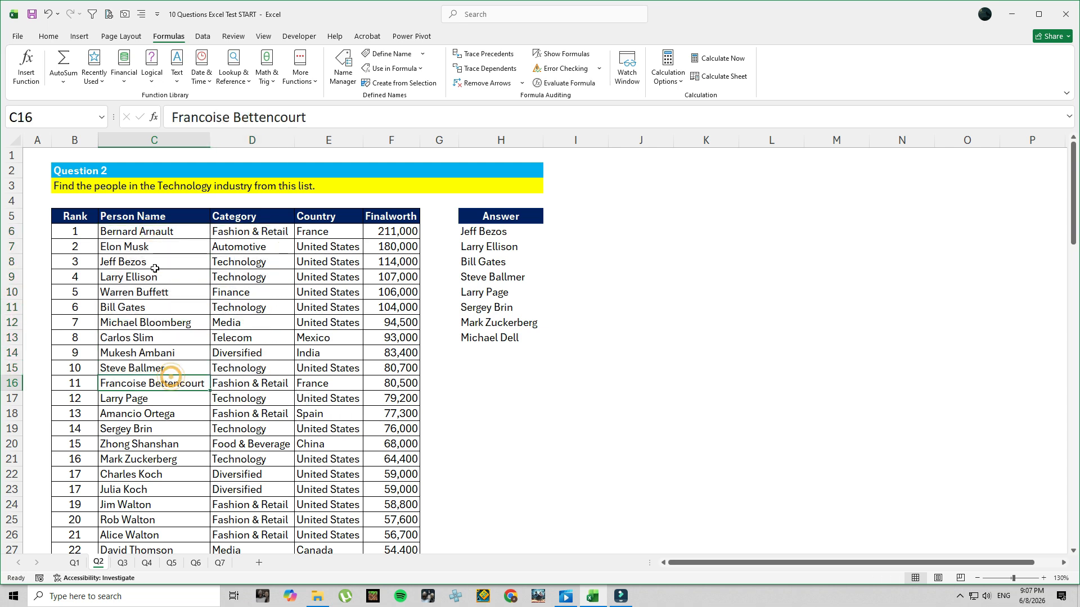
{"action": "left_click", "coordinate": [487, 232]}
{"action": "left_click", "coordinate": [436, 119]}
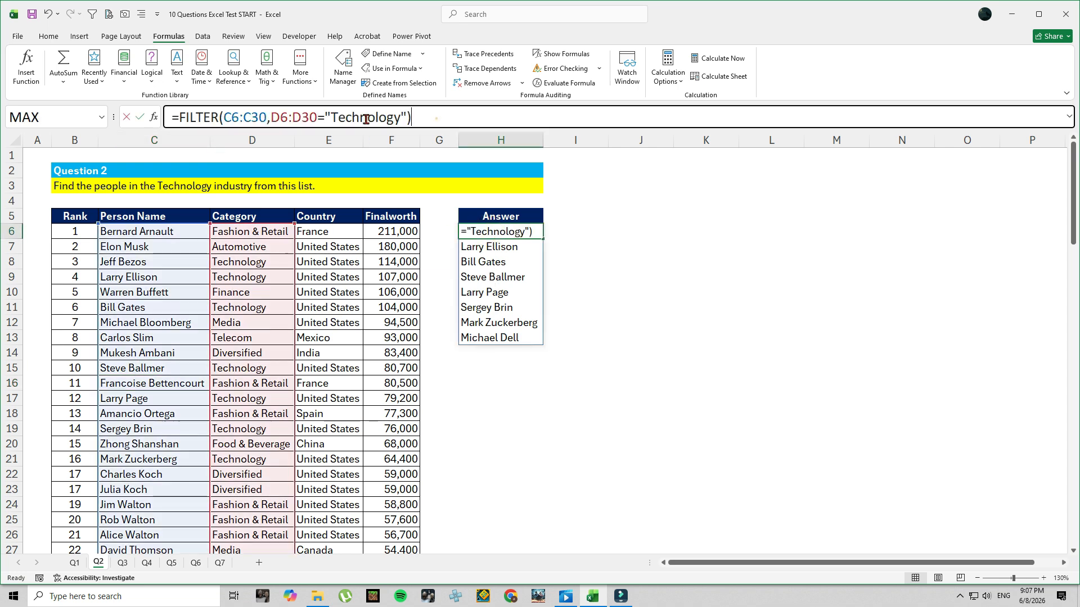
{"action": "key", "text": "ctrl+a"}
{"action": "type", "text": "="}
{"action": "left_click", "coordinate": [612, 276]}
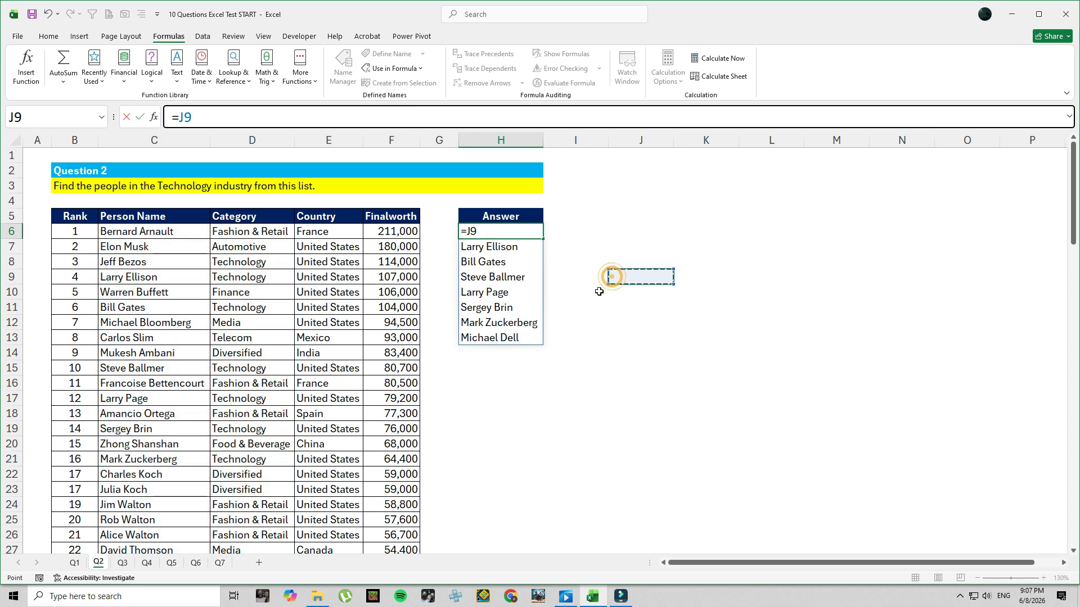
{"action": "key", "text": "Escape"}
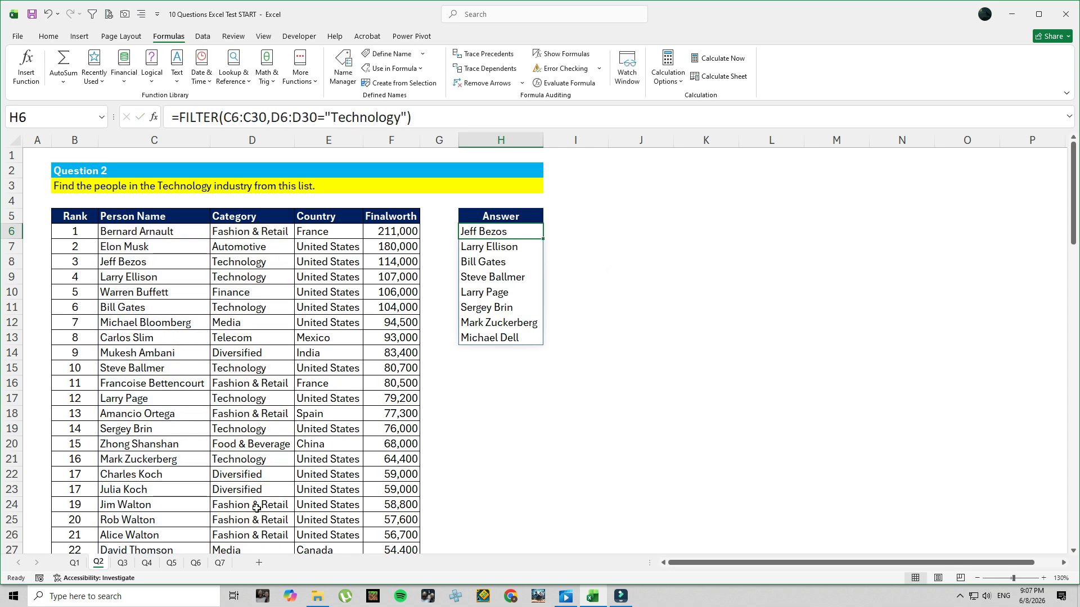
- Open the Q3 sheet and examine the combined Department & Region entries and the empty Department and Region columns
{"action": "left_click", "coordinate": [122, 563]}
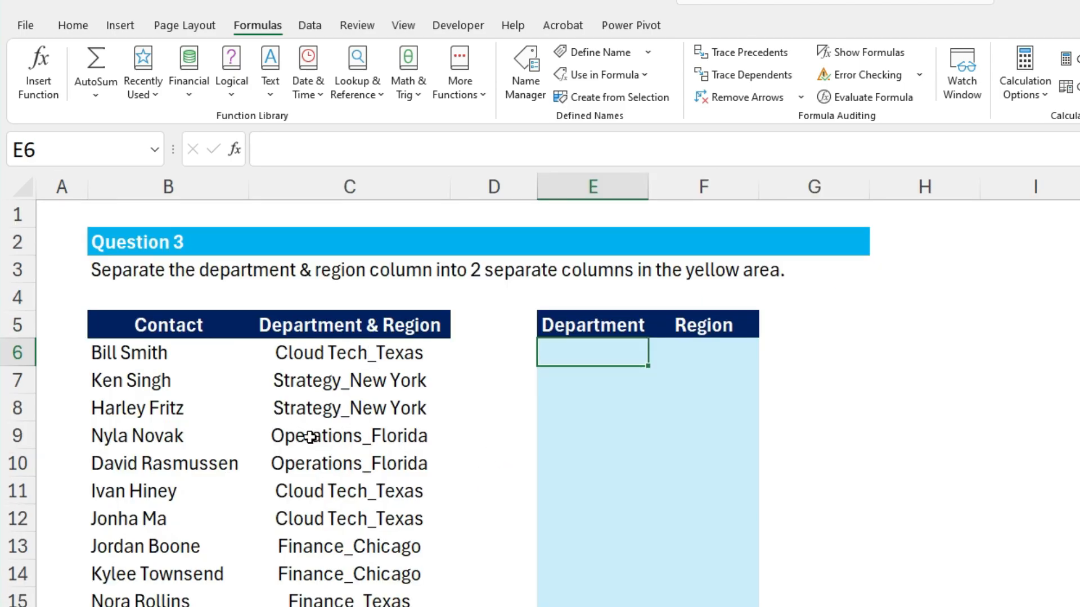
{"action": "left_click_drag", "start_coordinate": [285, 352], "coordinate": [299, 606]}
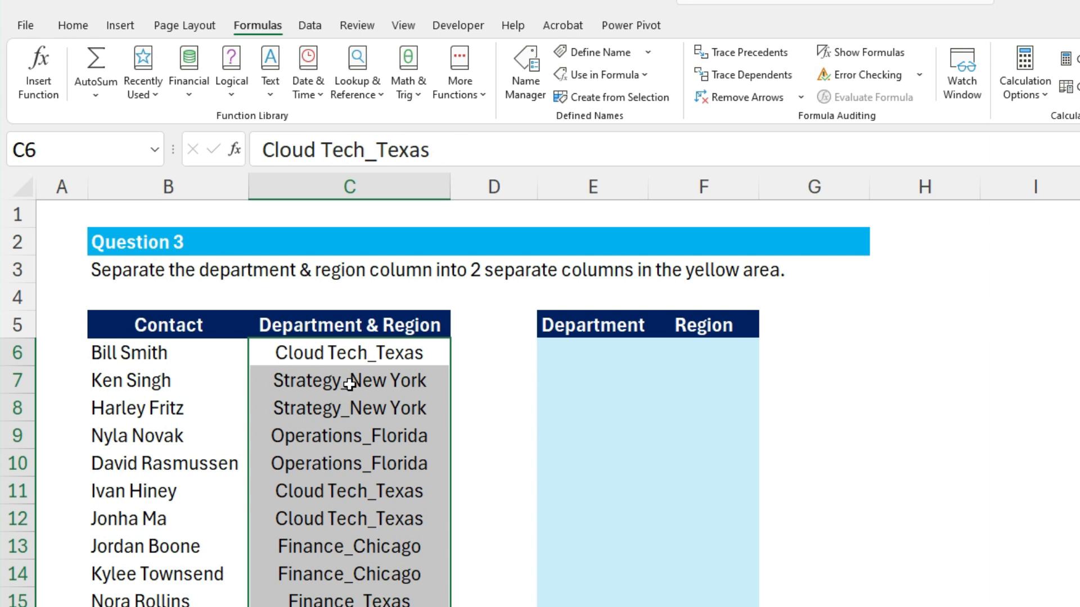
{"action": "double_click", "coordinate": [350, 351]}
{"action": "left_click_drag", "start_coordinate": [369, 355], "coordinate": [196, 357]}
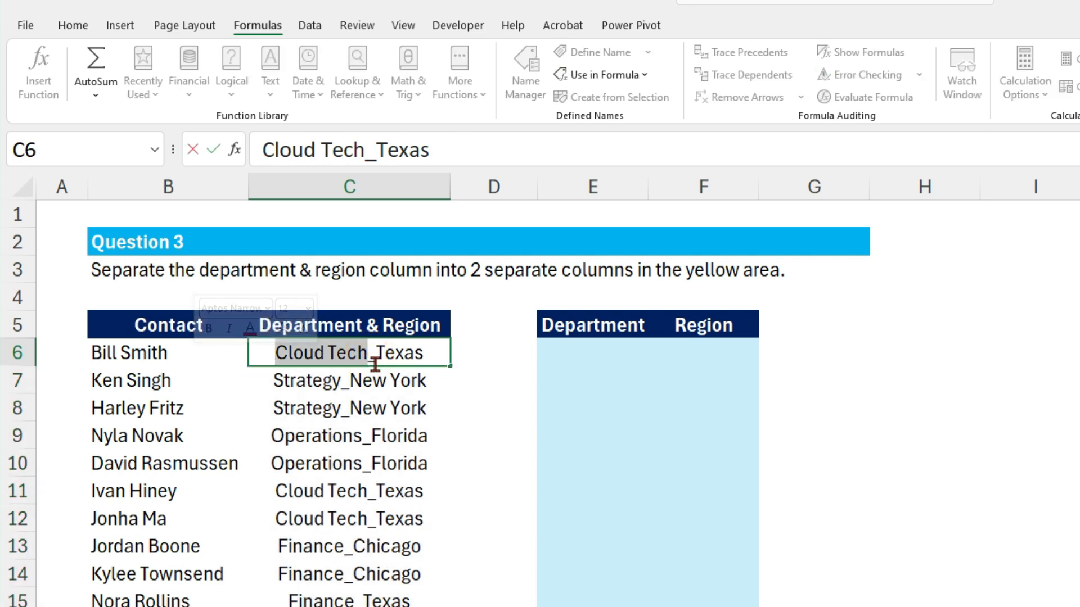
{"action": "mouse_move", "coordinate": [379, 357]}
{"action": "left_mouse_down"}
{"action": "mouse_move", "coordinate": [370, 361]}
{"action": "mouse_move", "coordinate": [386, 354]}
{"action": "left_mouse_up"}
{"action": "left_click", "coordinate": [415, 435]}
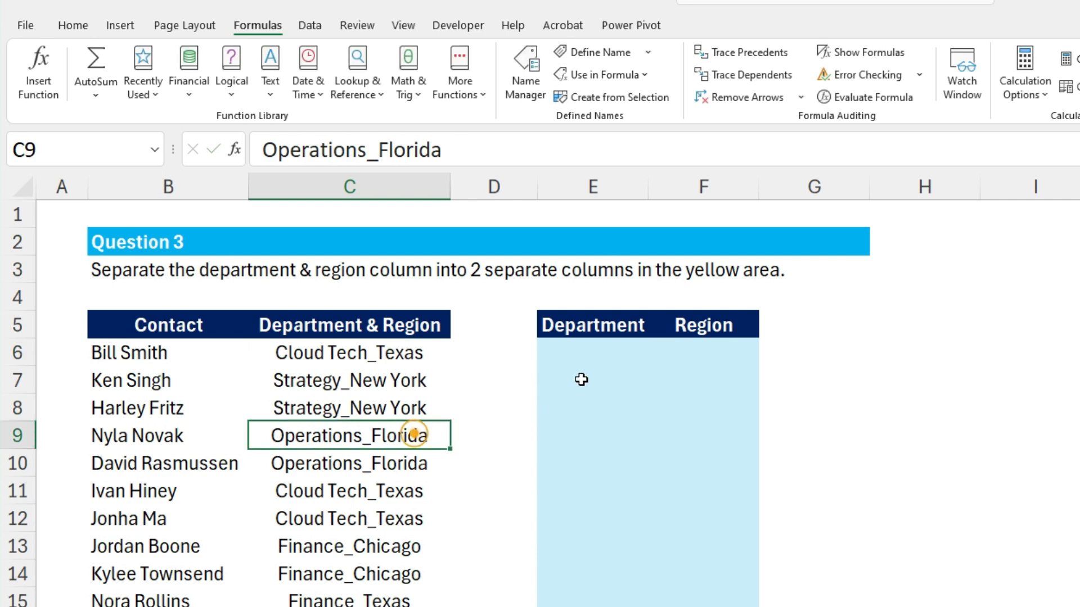
{"action": "left_click", "coordinate": [575, 351]}
{"action": "left_click_drag", "start_coordinate": [576, 350], "coordinate": [581, 559]}
{"action": "left_click_drag", "start_coordinate": [692, 349], "coordinate": [692, 518]}
{"action": "left_click", "coordinate": [602, 353]}
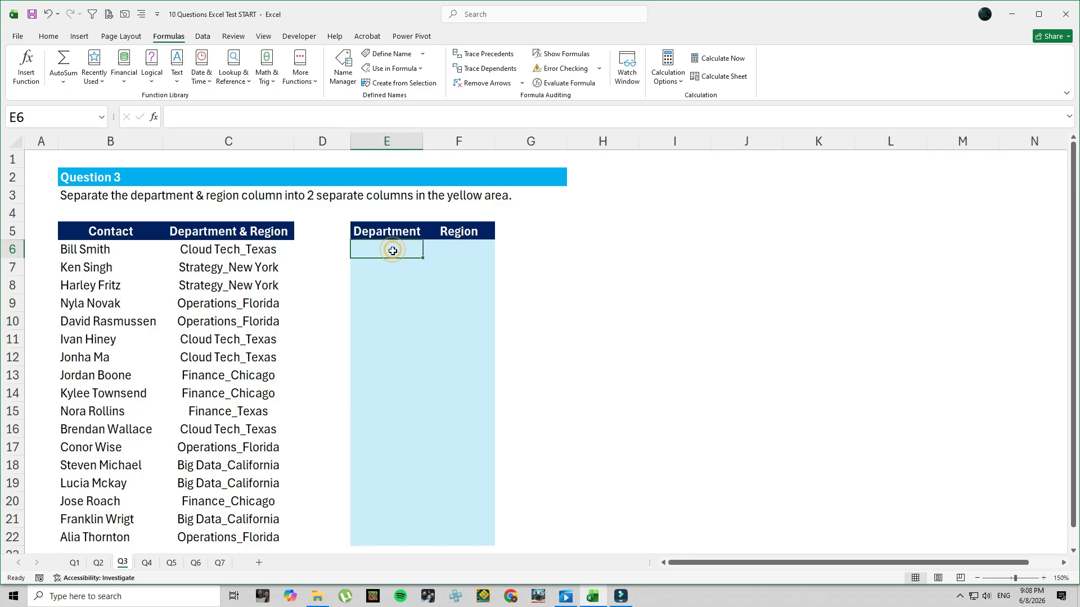
- Start Text to Columns on the Department & Region entries C6:C22, keeping the Delimited data type
{"action": "left_click", "coordinate": [226, 249]}
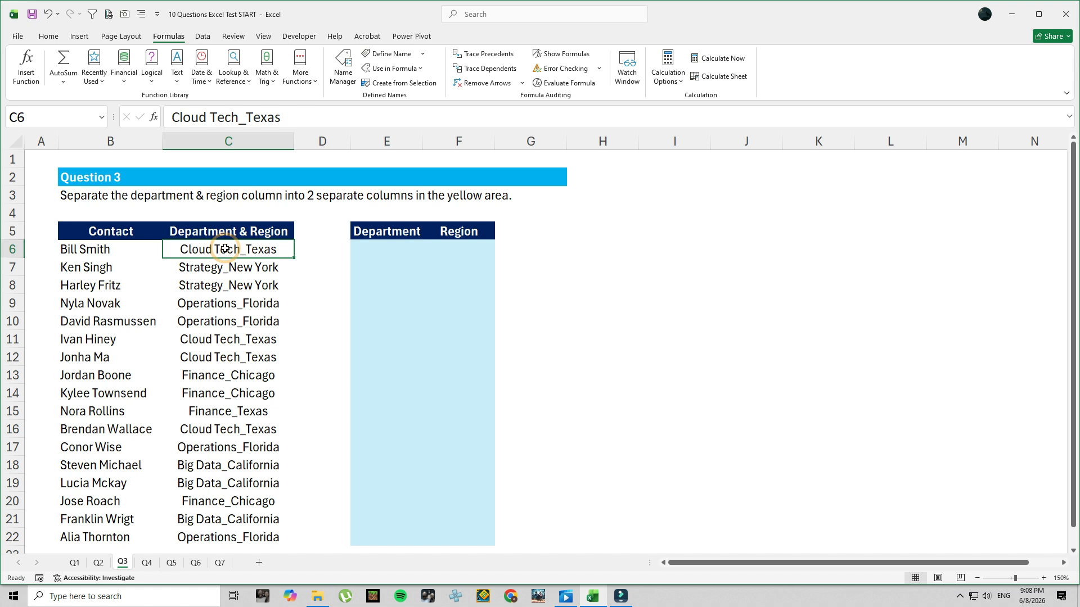
{"action": "key", "text": "ctrl+shift+Down"}
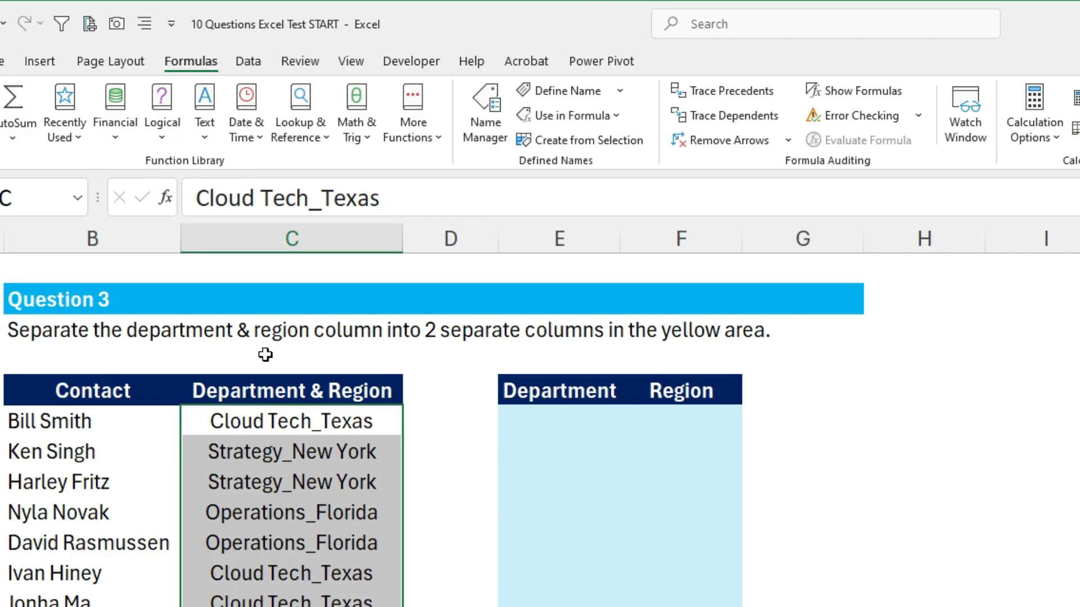
{"action": "left_click", "coordinate": [248, 62]}
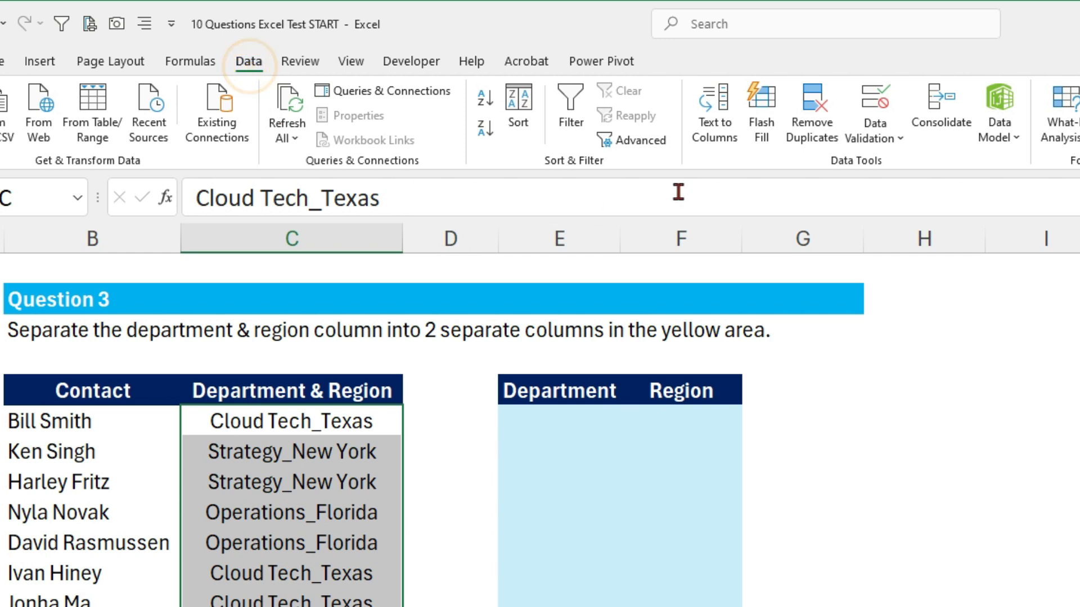
{"action": "left_click", "coordinate": [715, 113]}
{"action": "left_click_drag", "start_coordinate": [908, 196], "coordinate": [885, 149]}
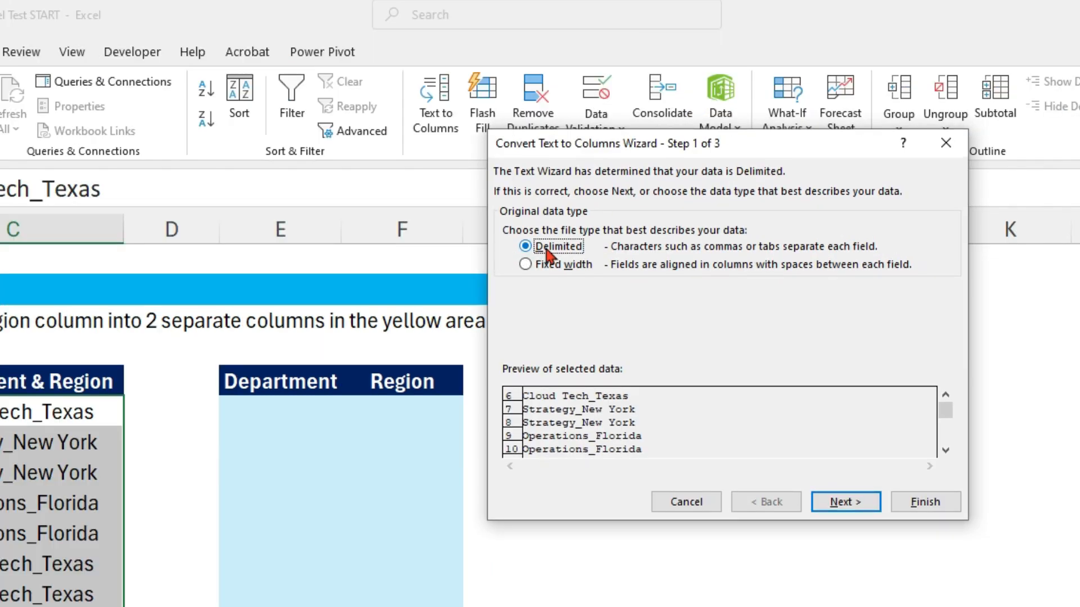
{"action": "left_click", "coordinate": [841, 502]}
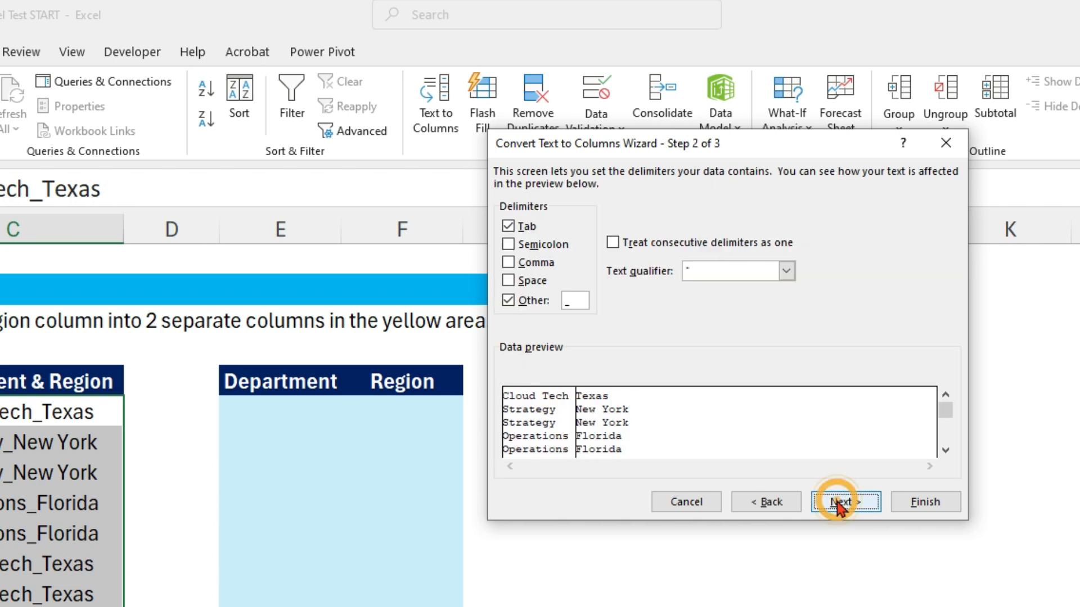
- Set the underscore (_) as the custom Other delimiter for splitting the text and continue to the final wizard stage
{"action": "left_click", "coordinate": [506, 296]}
{"action": "left_click", "coordinate": [506, 297]}
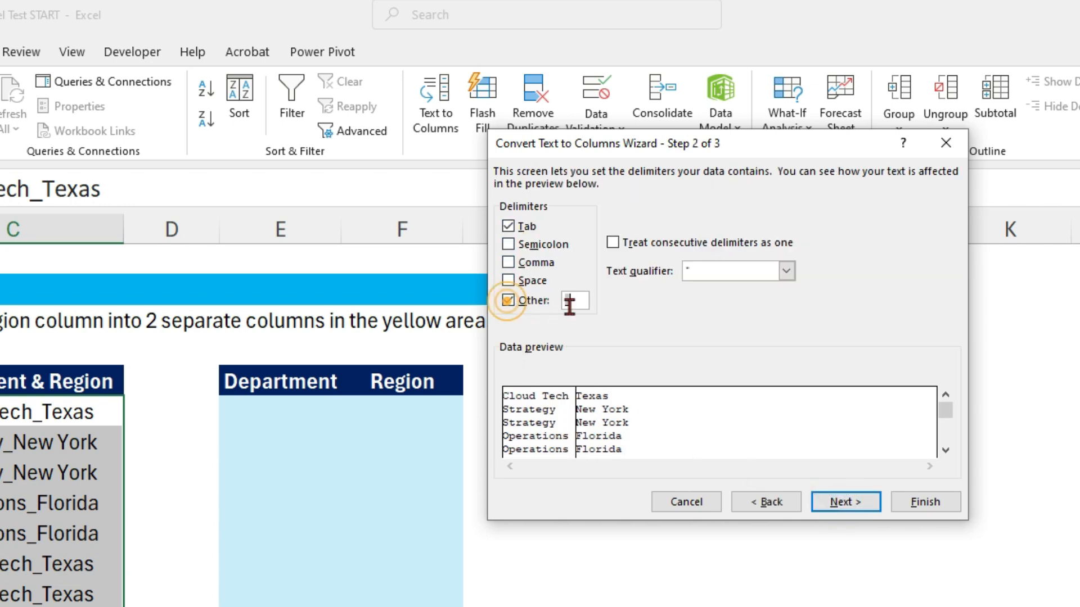
{"action": "left_click", "coordinate": [574, 305]}
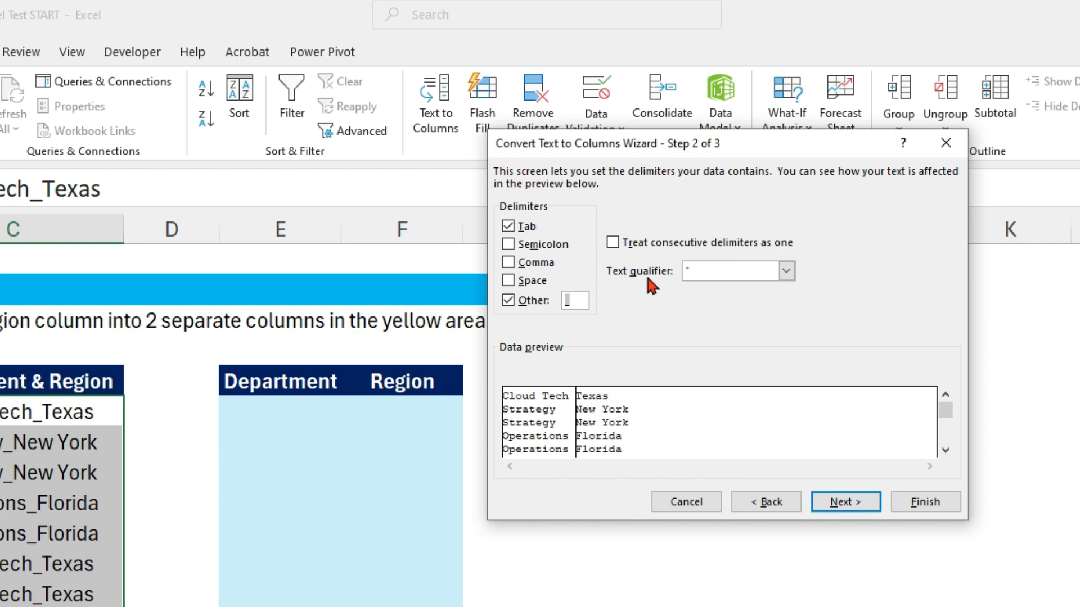
{"action": "type", "text": "_"}
{"action": "left_click", "coordinate": [831, 501]}
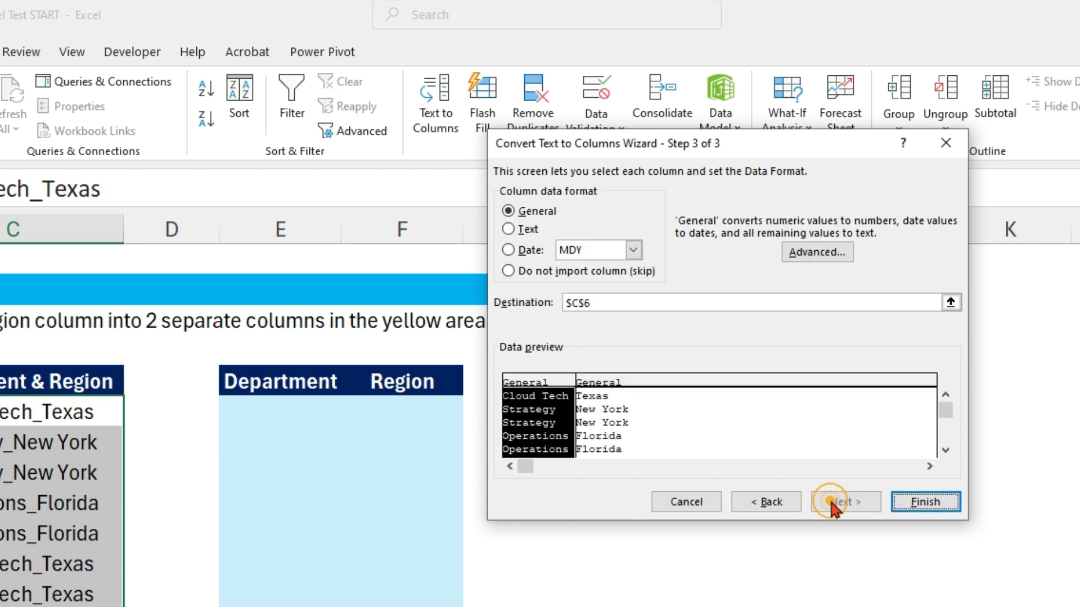
- Set the split's destination to E6 and finish the conversion, allowing the existing data there to be replaced
{"action": "left_click", "coordinate": [608, 303]}
{"action": "left_click", "coordinate": [278, 409]}
{"action": "left_click", "coordinate": [922, 502]}
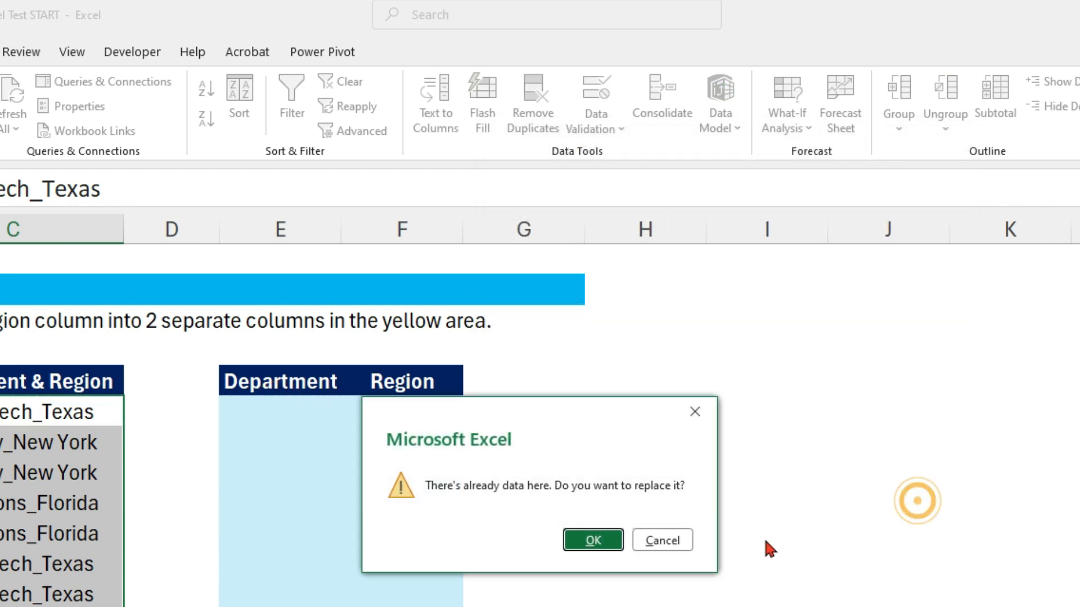
{"action": "left_click", "coordinate": [594, 540]}
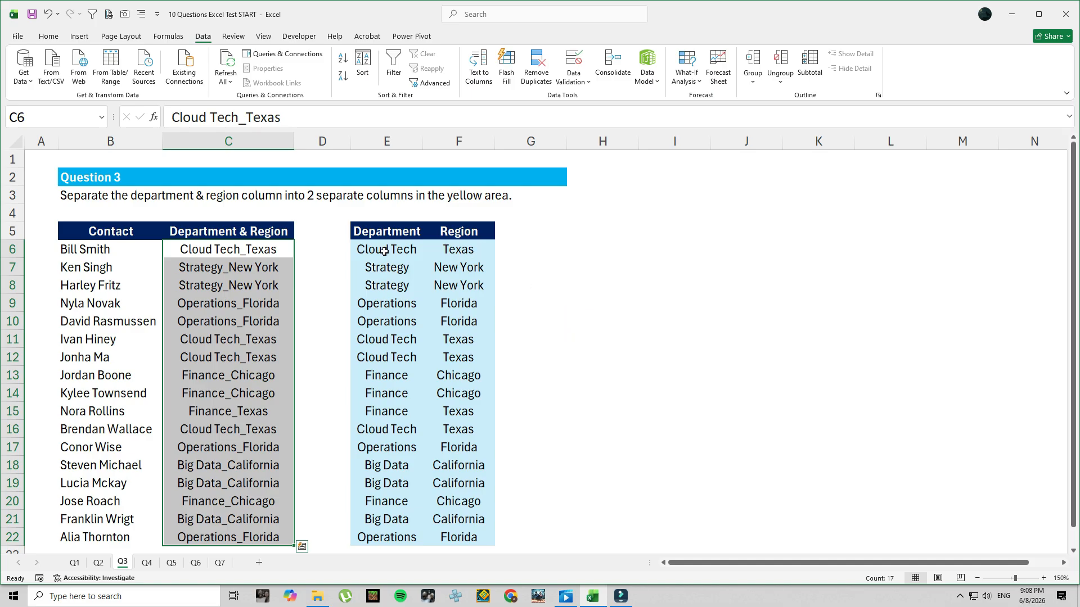
- Check the split values in the Department and Region columns, rows 6 to 22
{"action": "left_click_drag", "start_coordinate": [384, 251], "coordinate": [381, 499]}
{"action": "left_click", "coordinate": [454, 252]}
{"action": "left_click_drag", "start_coordinate": [453, 251], "coordinate": [450, 541]}
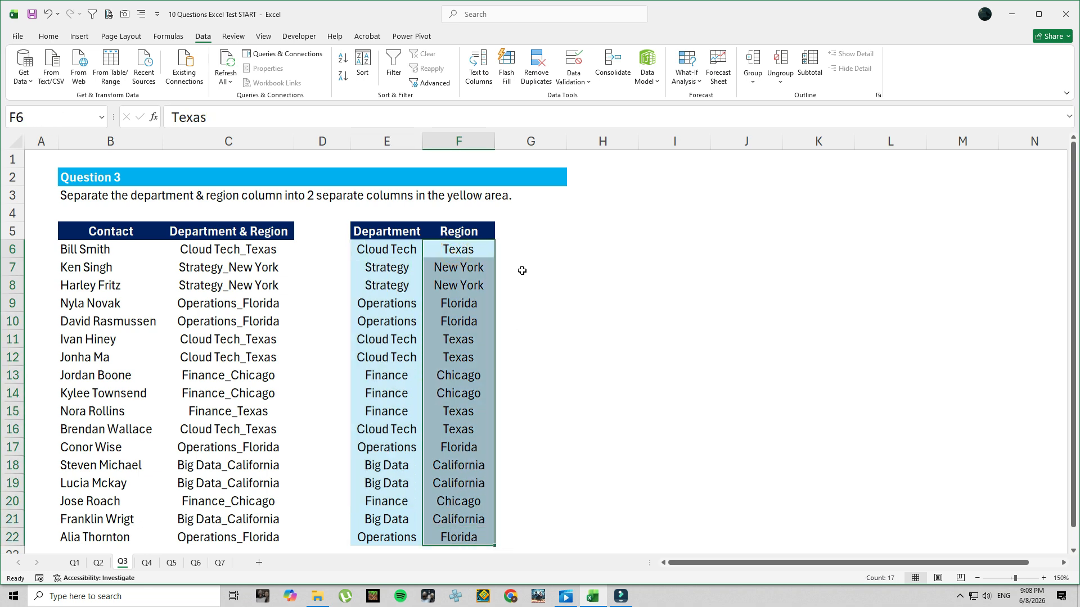
{"action": "left_click", "coordinate": [520, 249]}
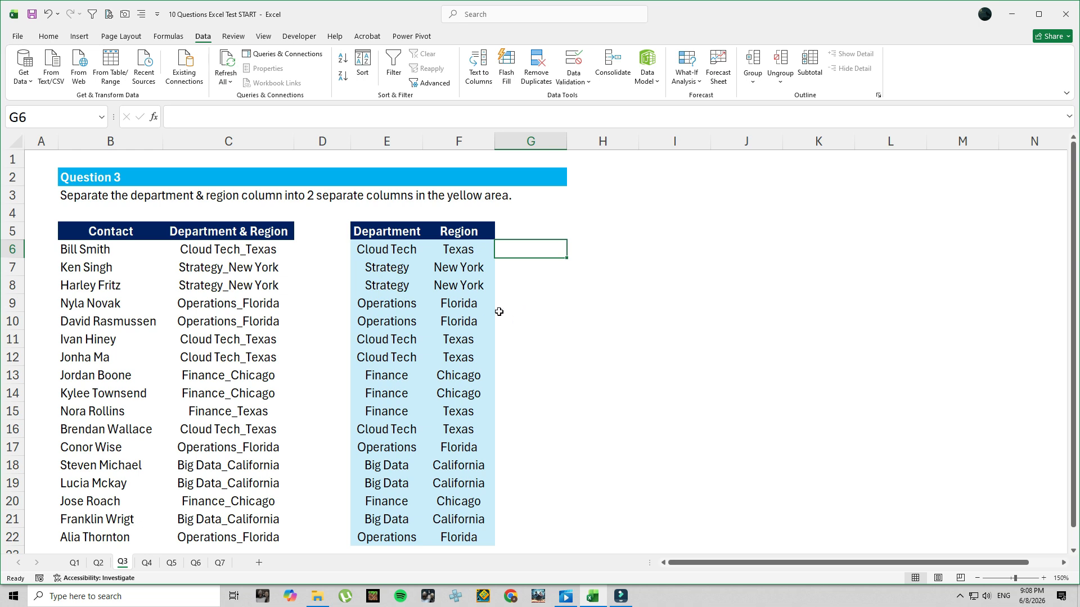
{"action": "left_click", "coordinate": [540, 281]}
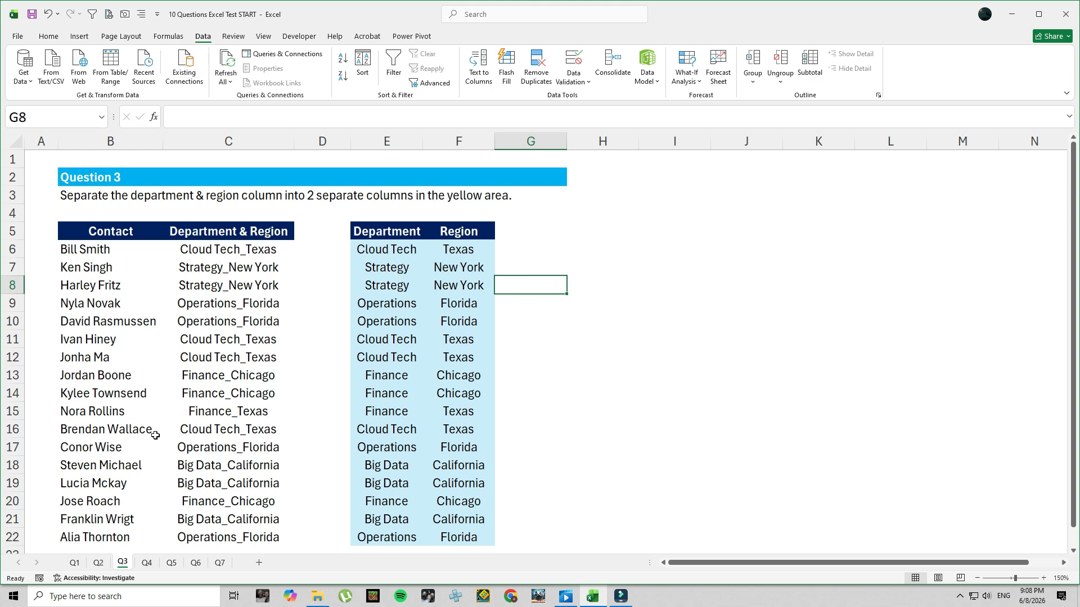
- On the Q4 sheet, enter =LEFT(B6,1) in D6 to return the first-name initial
{"action": "left_click", "coordinate": [147, 562]}
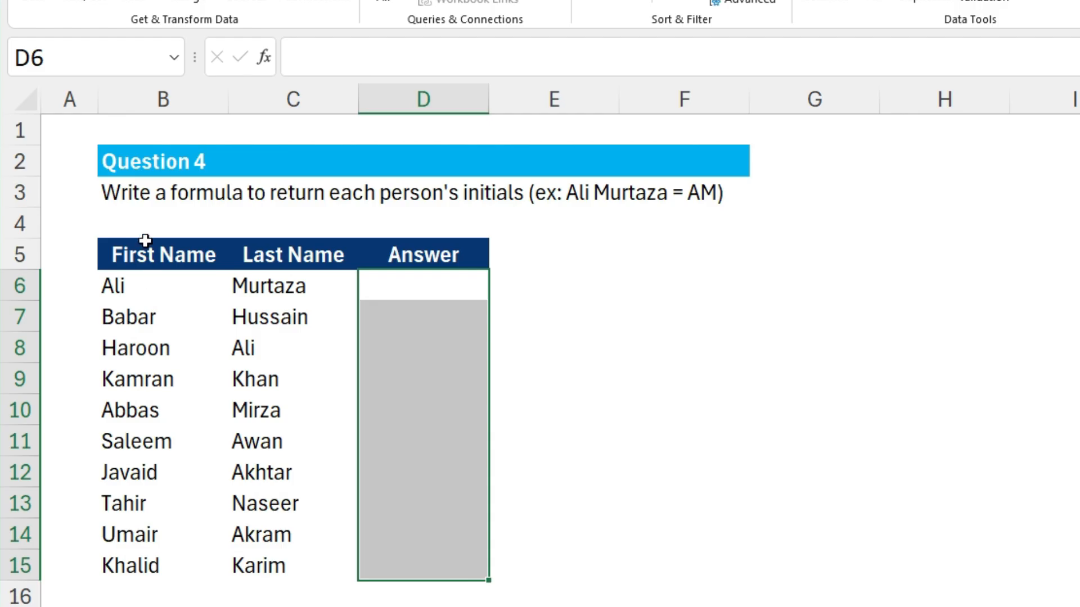
{"action": "left_click", "coordinate": [132, 286]}
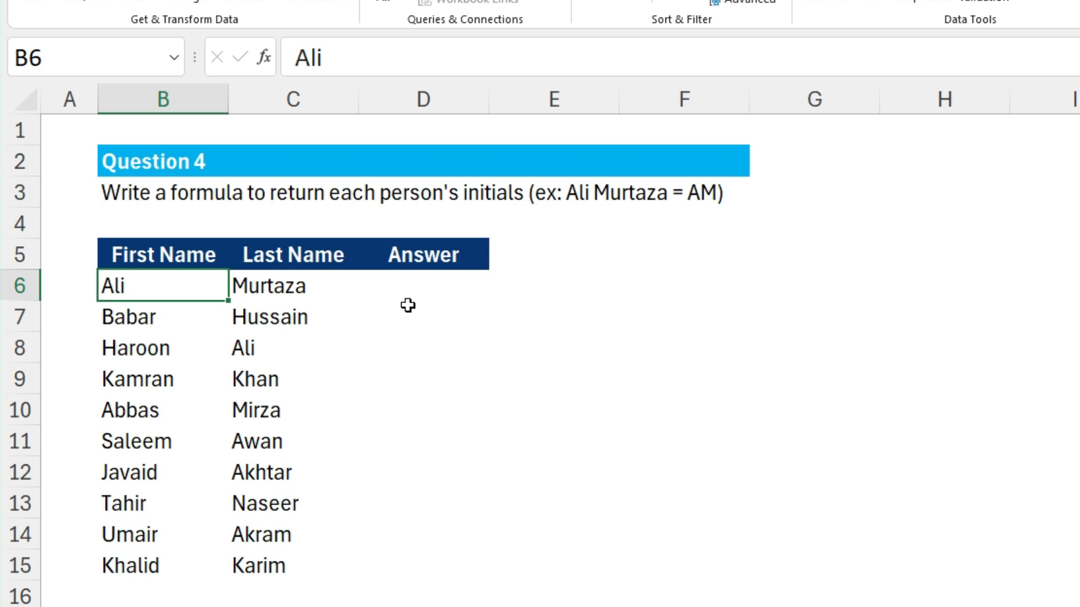
{"action": "left_click", "coordinate": [427, 288]}
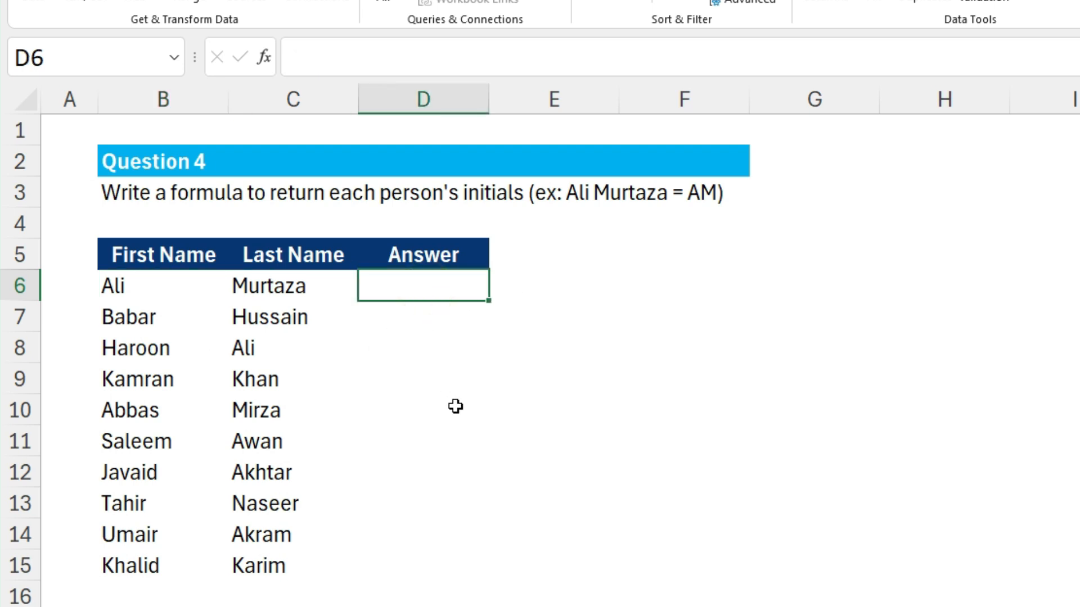
{"action": "type", "text": "=left"}
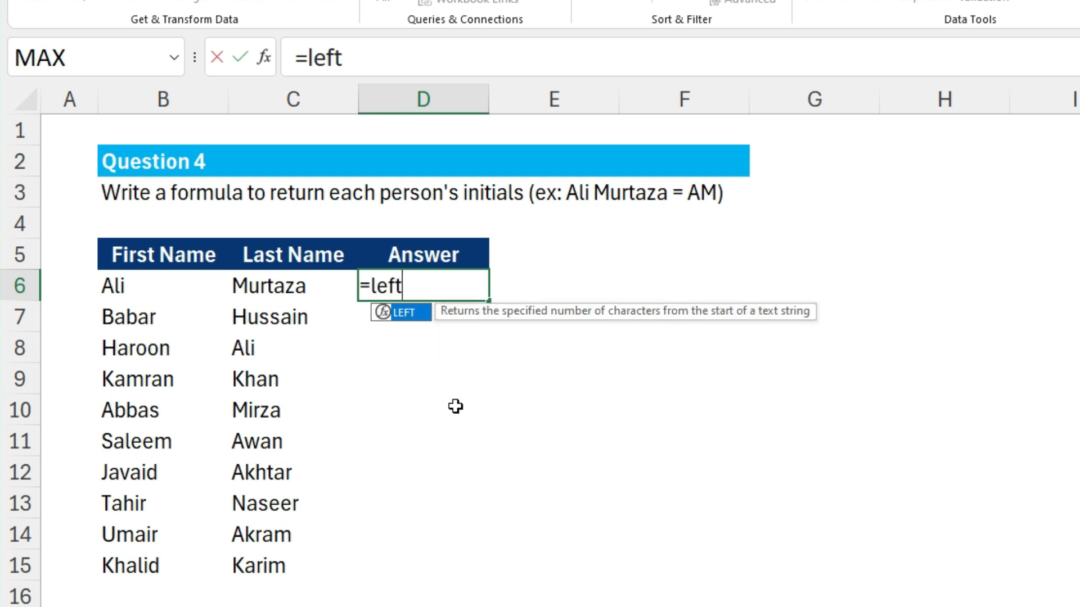
{"action": "key", "text": "Tab"}
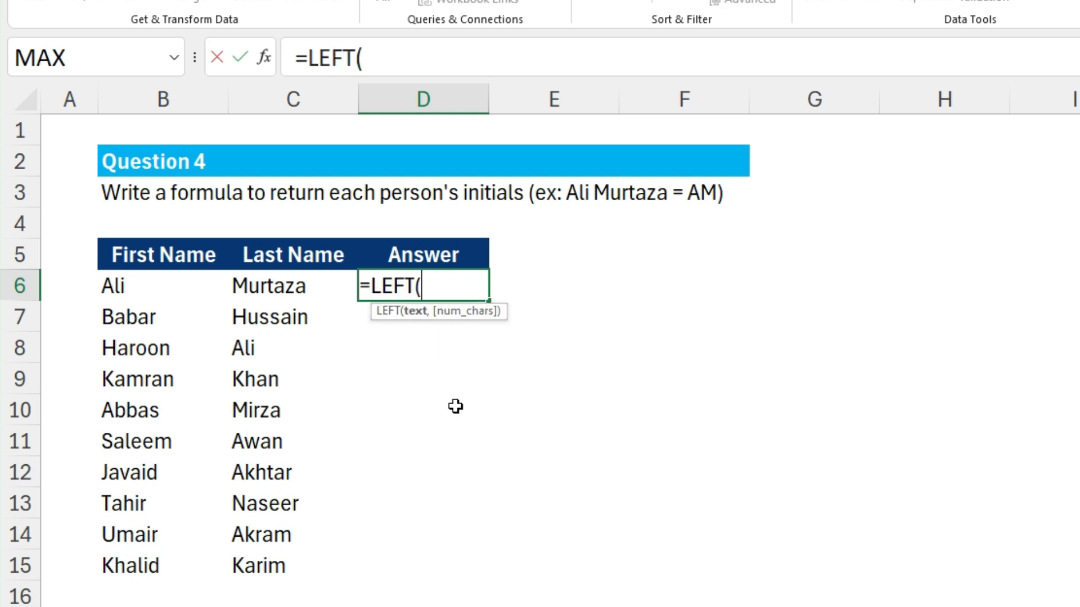
{"action": "left_click", "coordinate": [120, 288]}
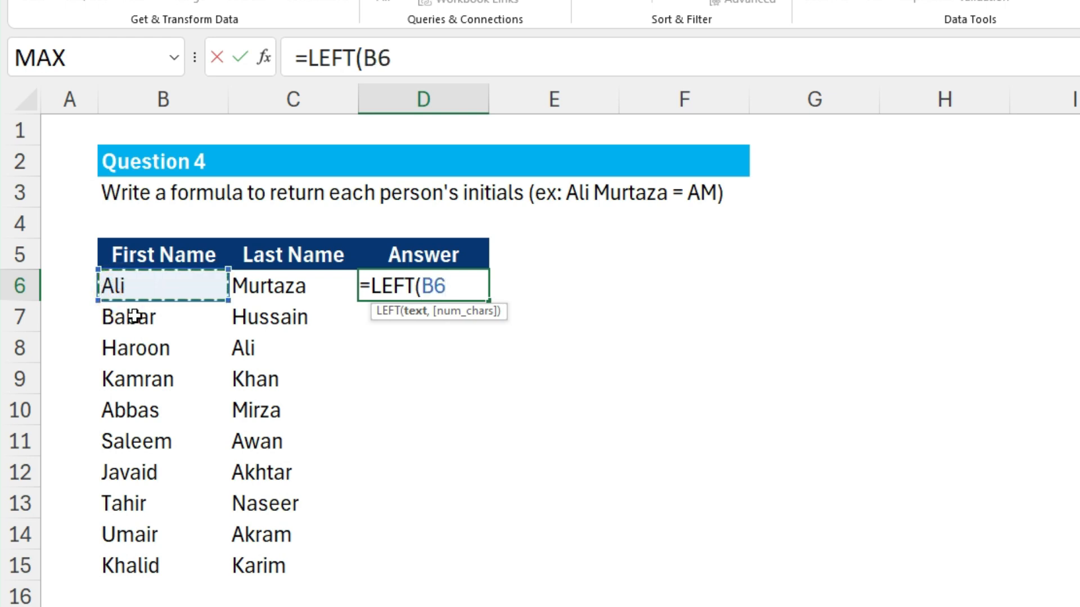
{"action": "type", "text": ","}
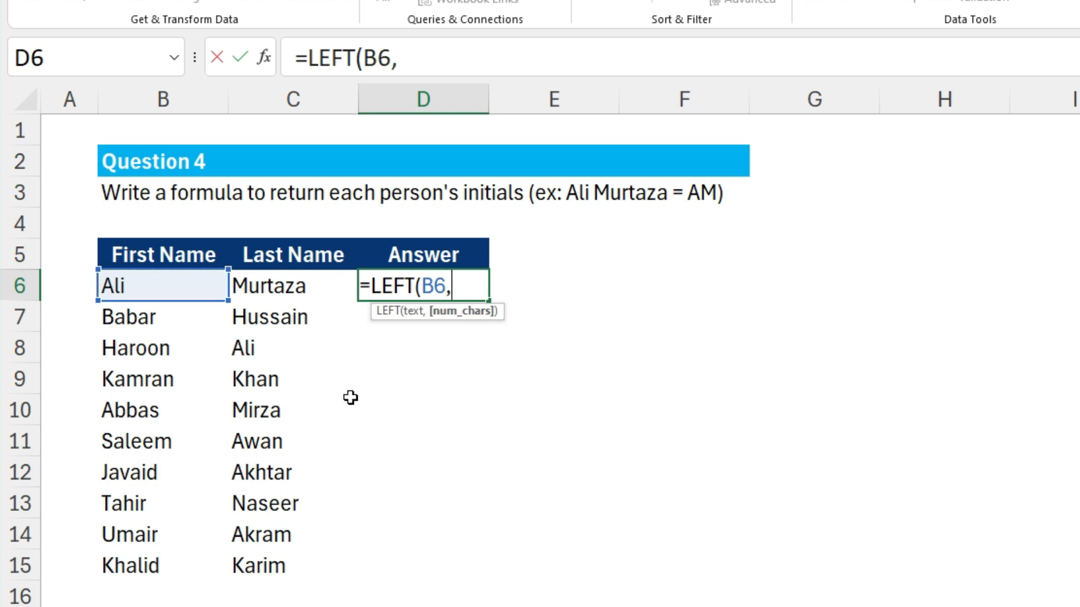
{"action": "type", "text": "1)"}
{"action": "key", "text": "Return"}
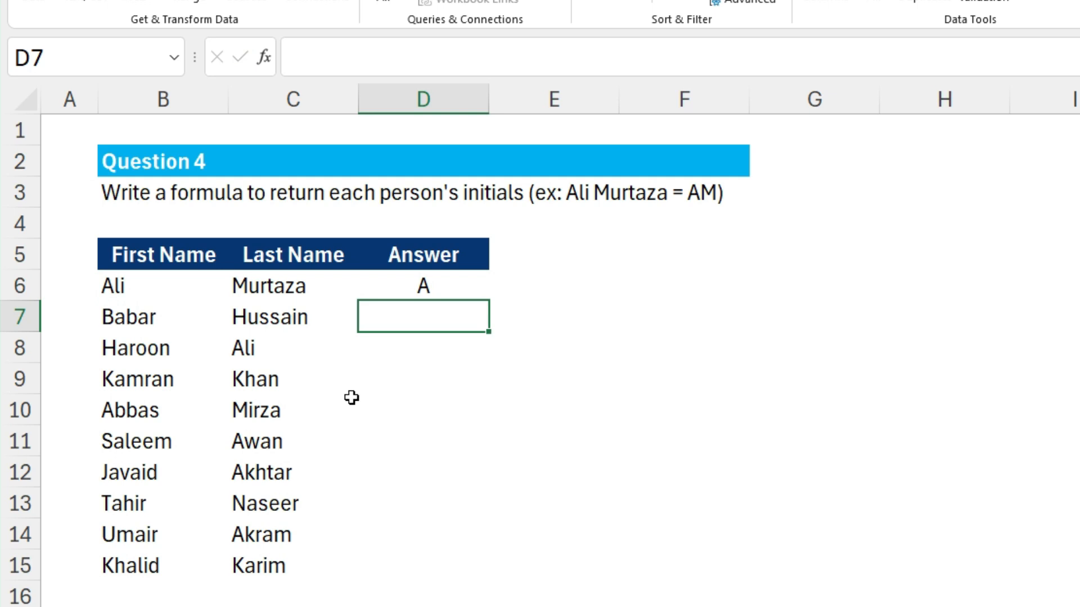
- Extend the D6 formula to =LEFT(B6,1)&LEFT(C6,1) so it joins the first-name and last-name initials
{"action": "left_click", "coordinate": [440, 284]}
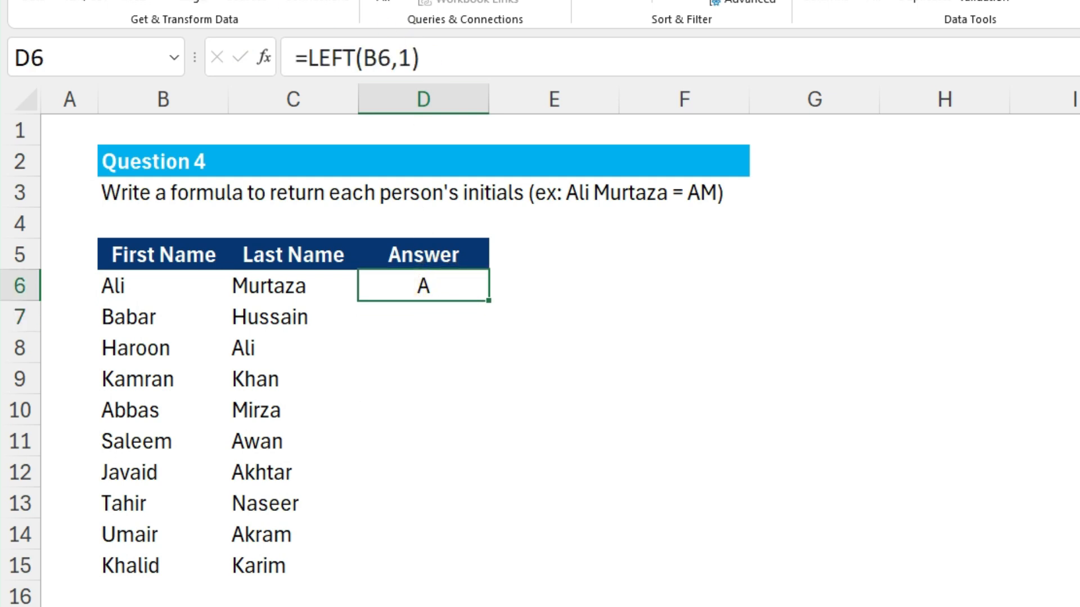
{"action": "left_click", "coordinate": [437, 58]}
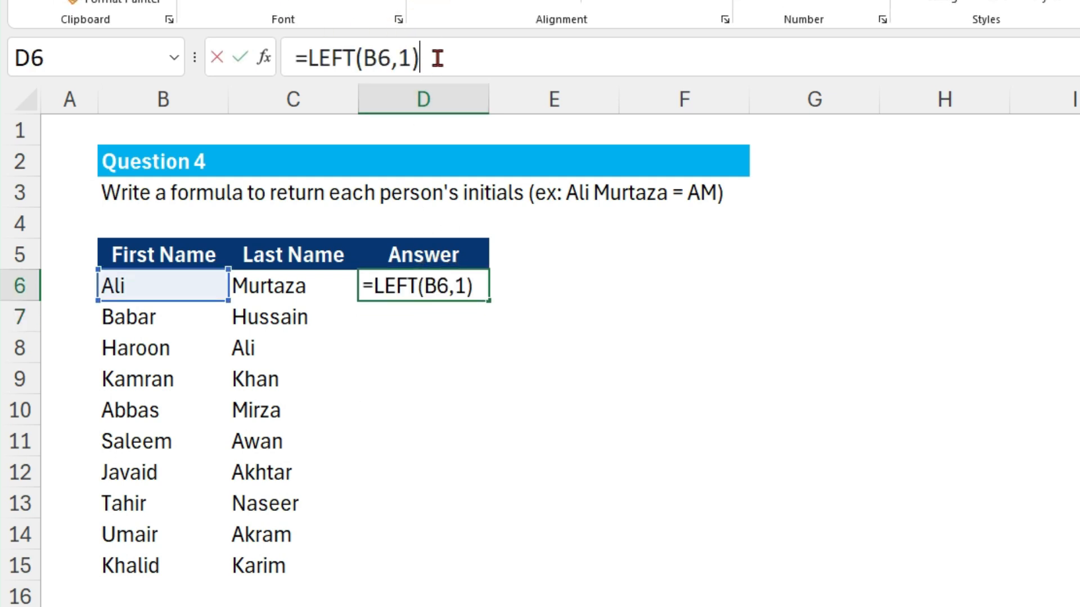
{"action": "type", "text": "&"}
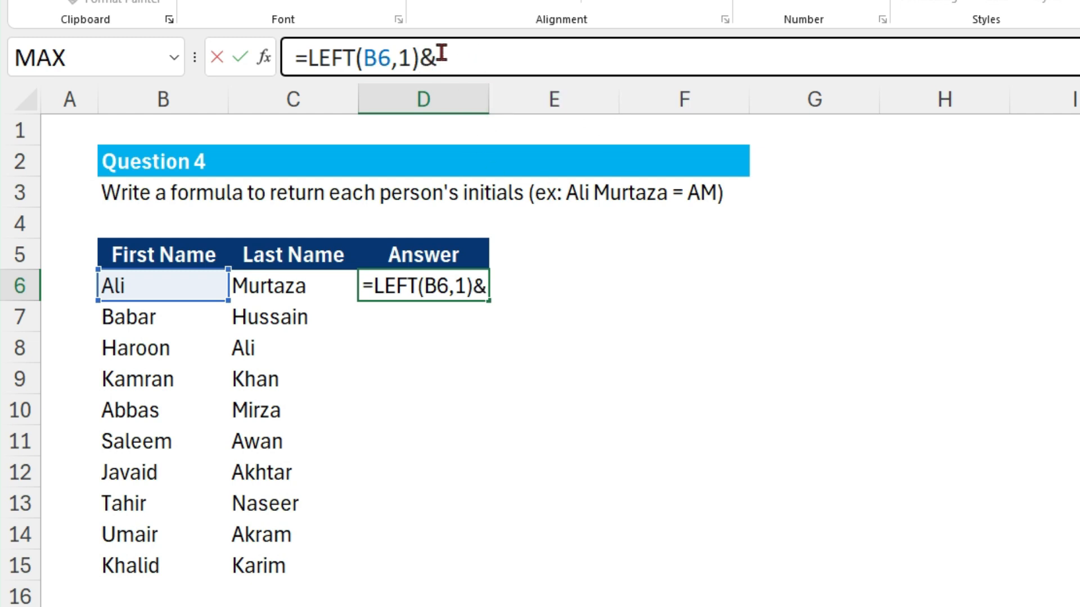
{"action": "type", "text": "left"}
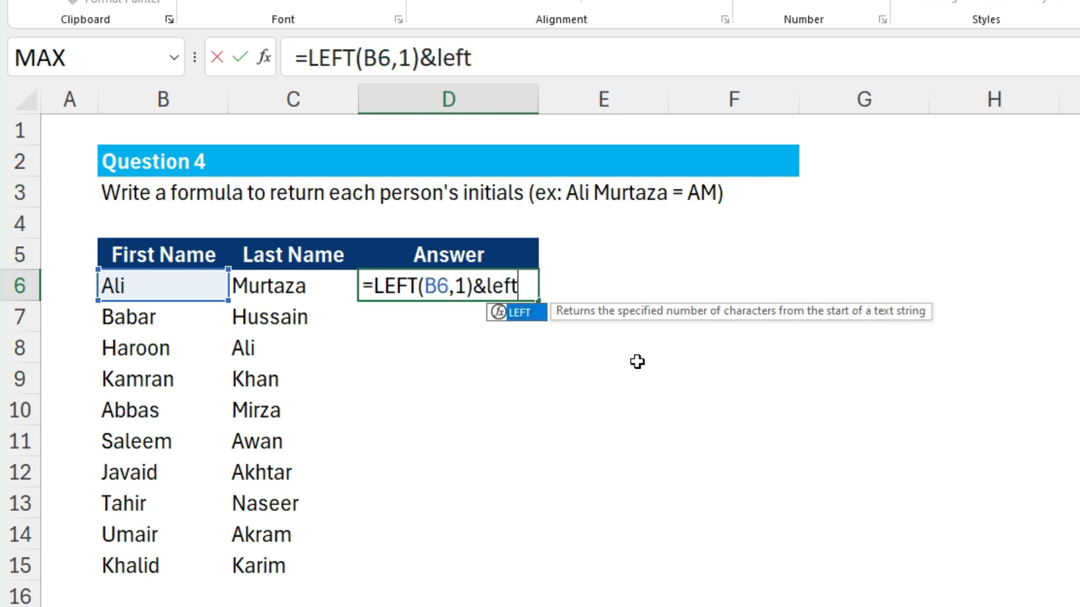
{"action": "key", "text": "Tab"}
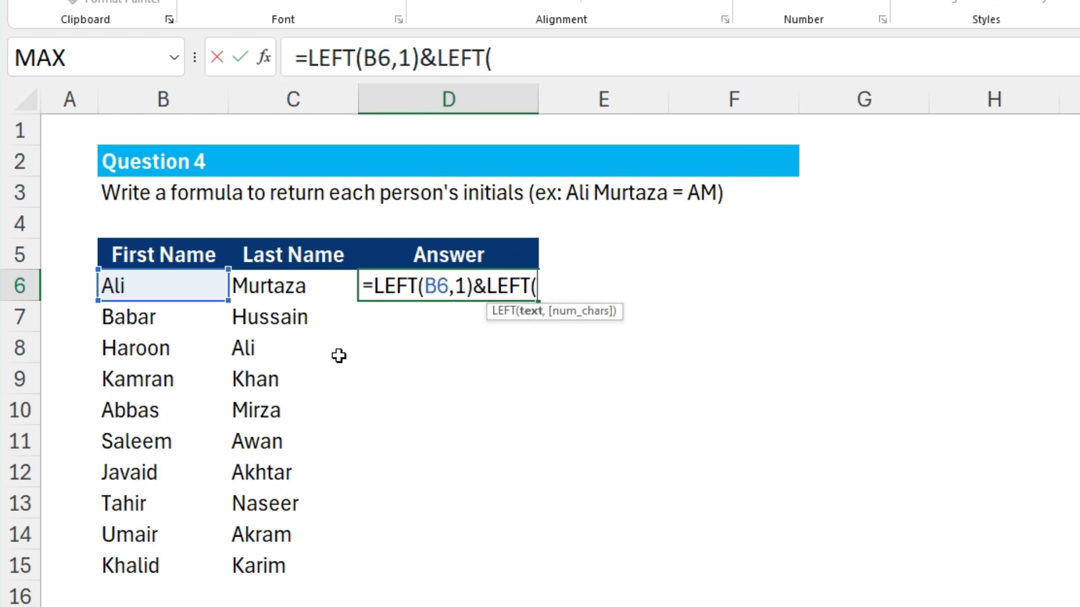
{"action": "left_click", "coordinate": [287, 290]}
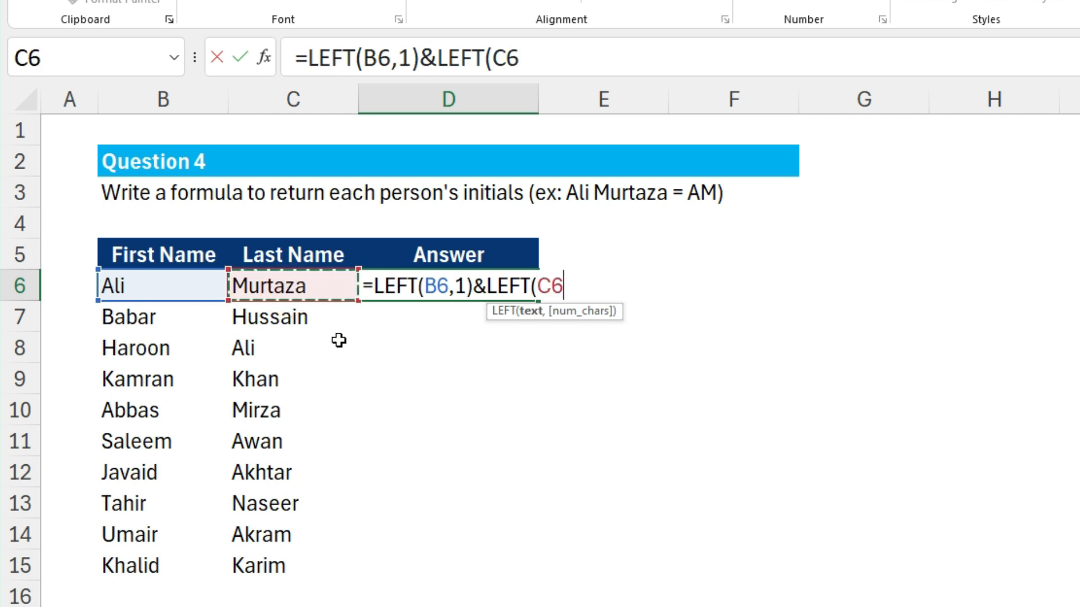
{"action": "type", "text": ",1("}
{"action": "key", "text": "BackSpace"}
{"action": "type", "text": ")"}
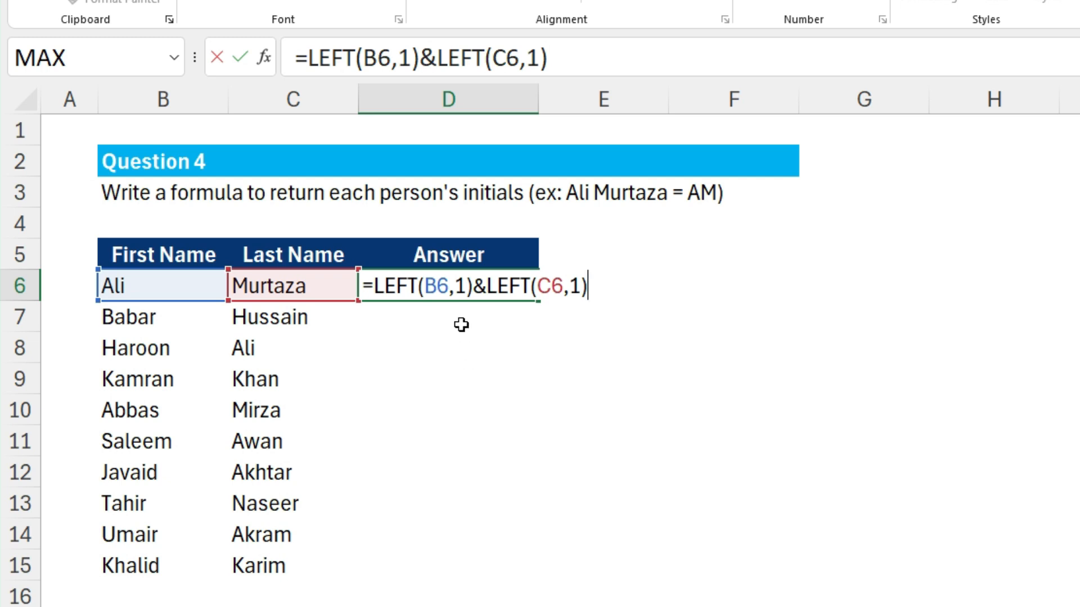
{"action": "double_click", "coordinate": [430, 59]}
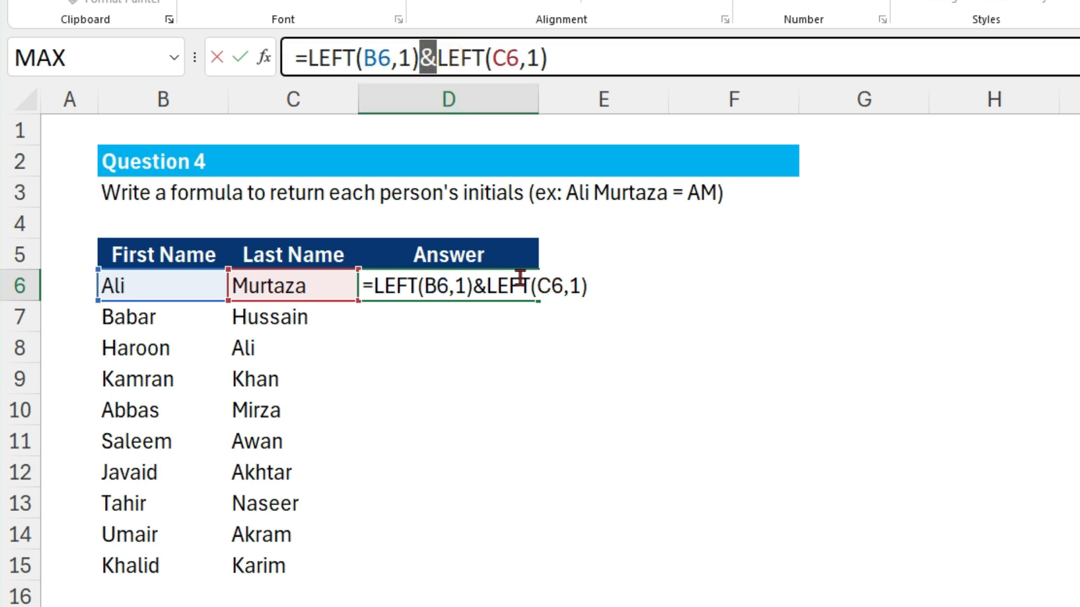
{"action": "key", "text": "Return"}
- Fill the initials formula from D6 down the Answer column to D15
{"action": "left_click", "coordinate": [412, 292]}
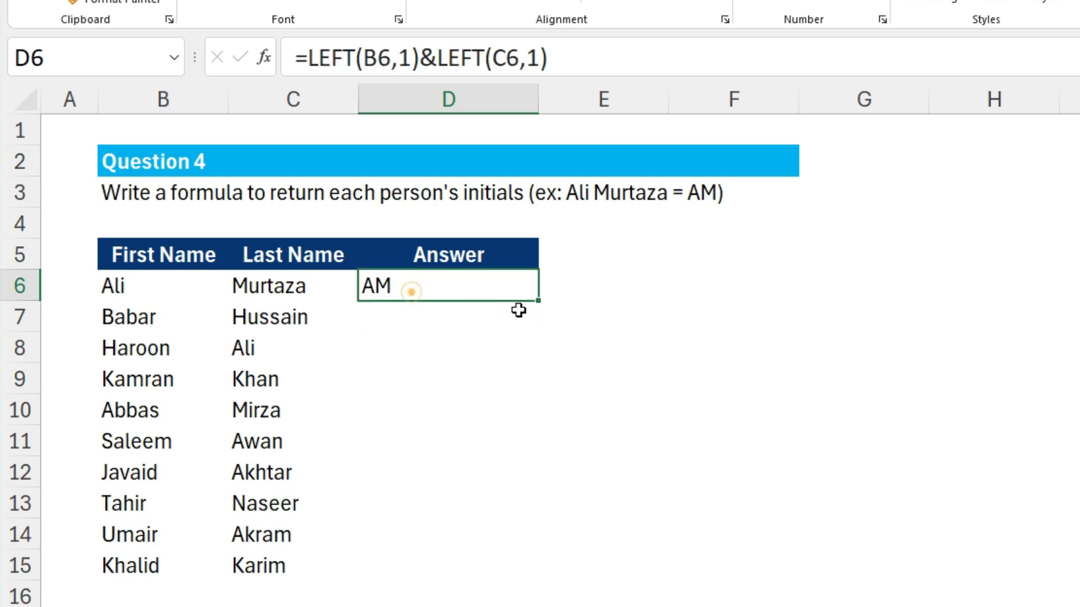
{"action": "double_click", "coordinate": [440, 218]}
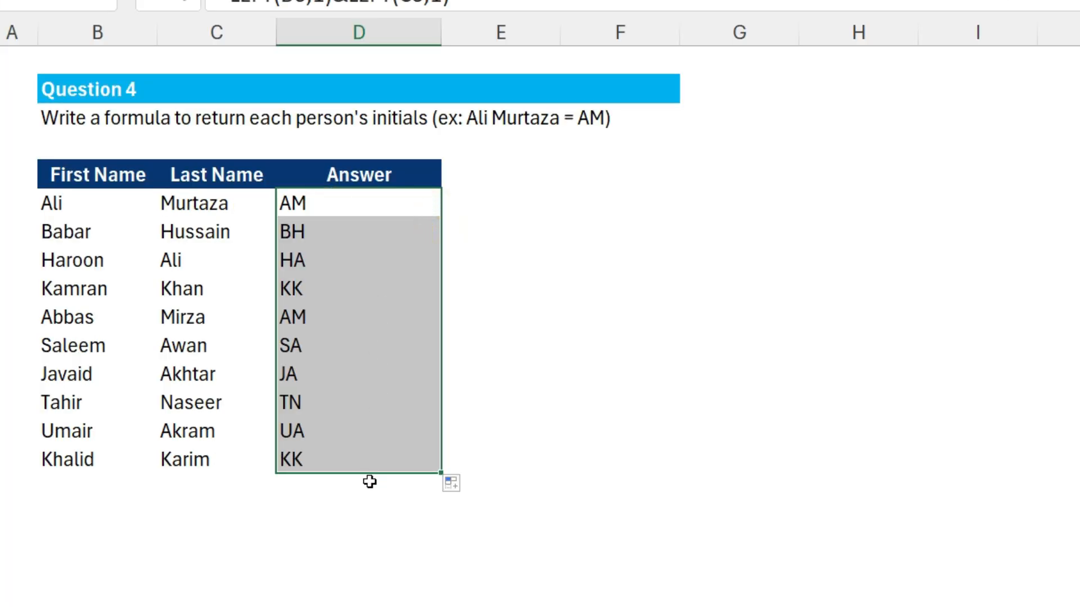
{"action": "left_click", "coordinate": [422, 352]}
{"action": "left_click", "coordinate": [377, 281]}
{"action": "left_click", "coordinate": [366, 236]}
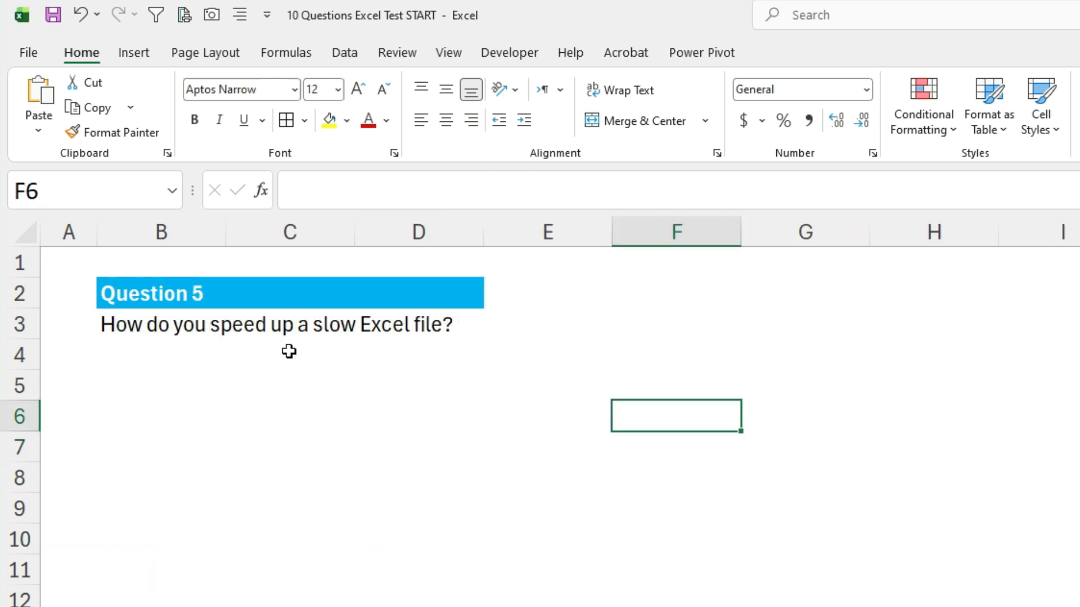
- On the Question 5 sheet, set the workbook's calculation mode to Manual
{"action": "left_click", "coordinate": [135, 349]}
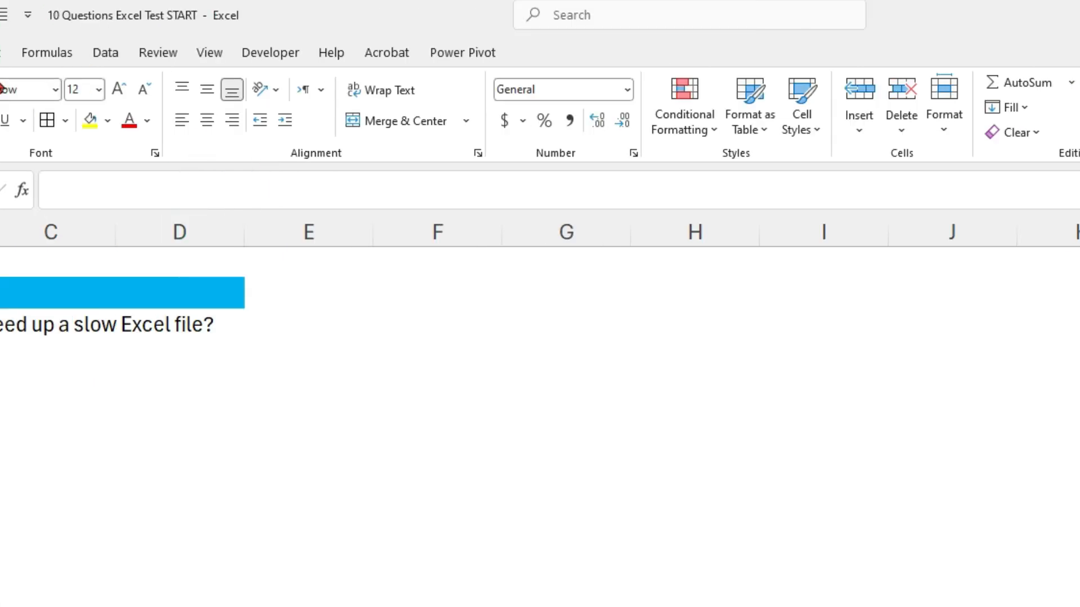
{"action": "left_click", "coordinate": [43, 53]}
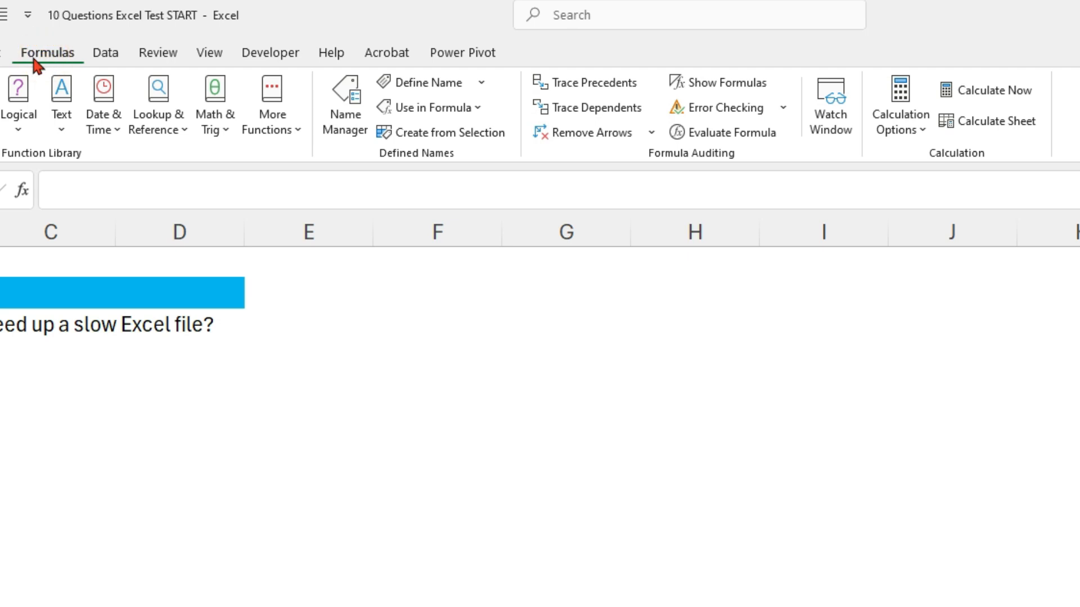
{"action": "left_click", "coordinate": [917, 131]}
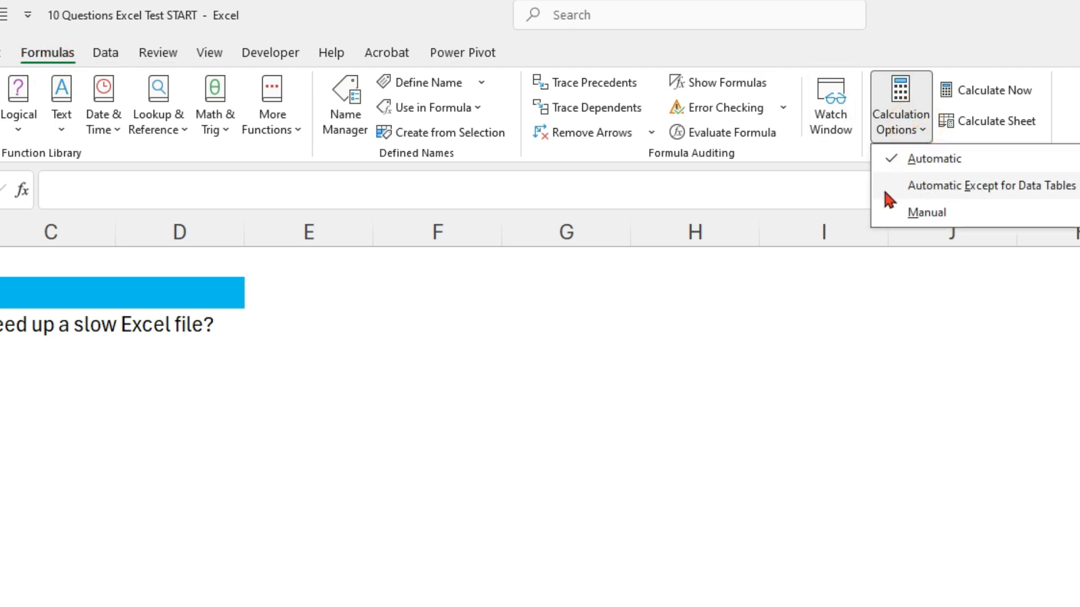
{"action": "left_click", "coordinate": [909, 215]}
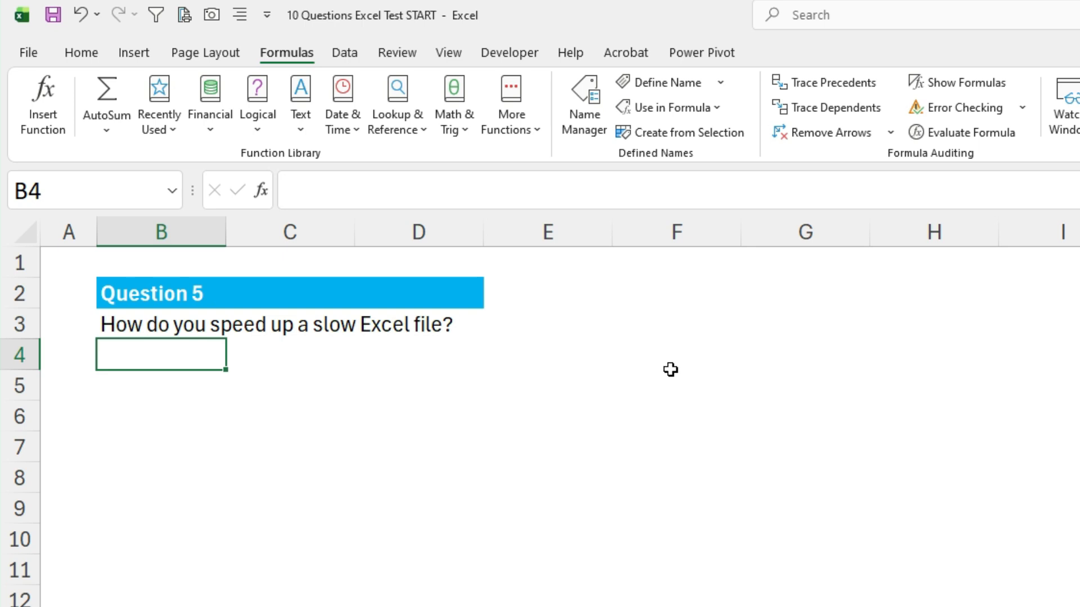
- Begin a formula in F5 that references the whole of column A, =A:A
{"action": "left_click", "coordinate": [683, 396]}
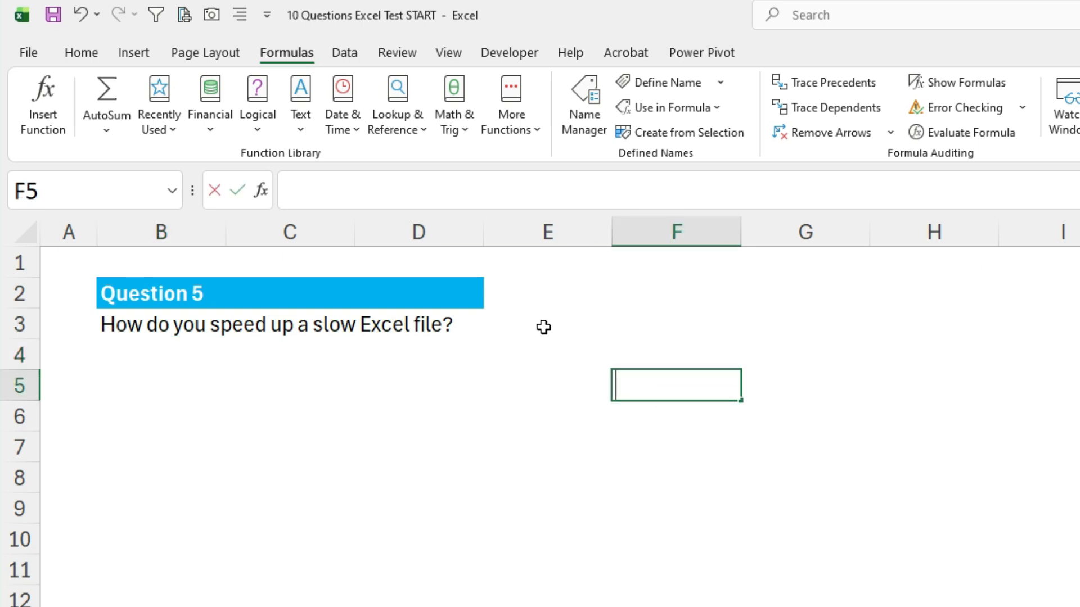
{"action": "type", "text": "="}
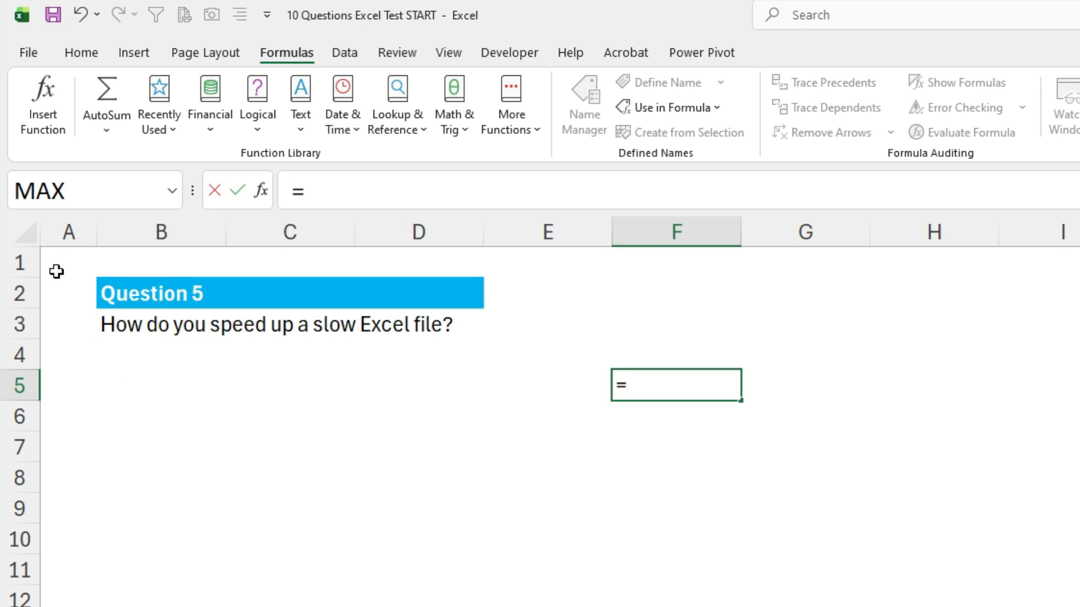
{"action": "left_click", "coordinate": [56, 233]}
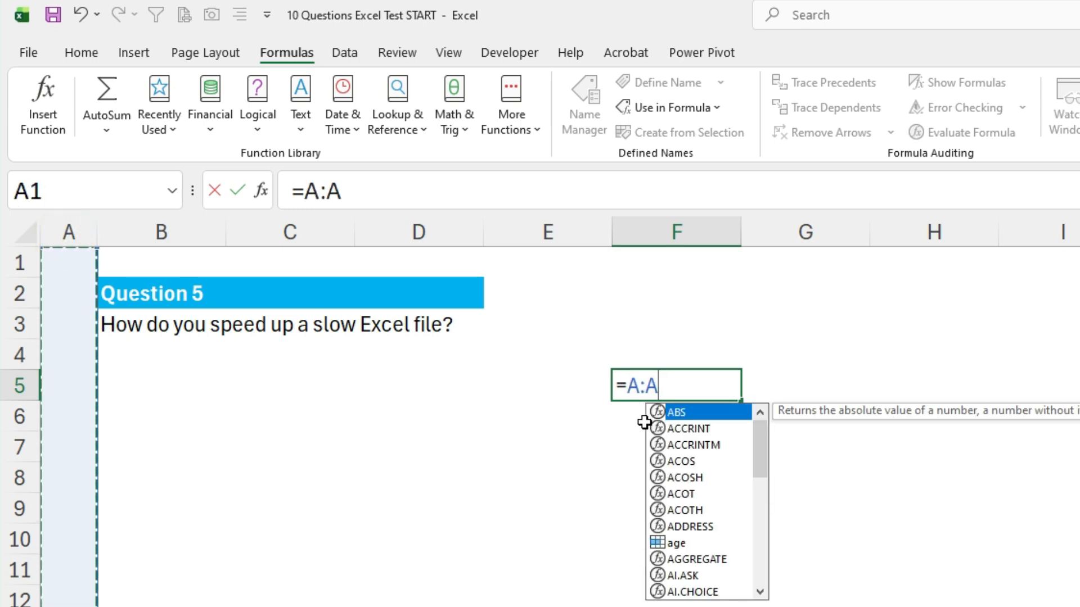
- Narrow the reference in F5 to the limited range =A1:A10000 and discard the entry
{"action": "left_click", "coordinate": [643, 391]}
{"action": "left_click", "coordinate": [641, 386]}
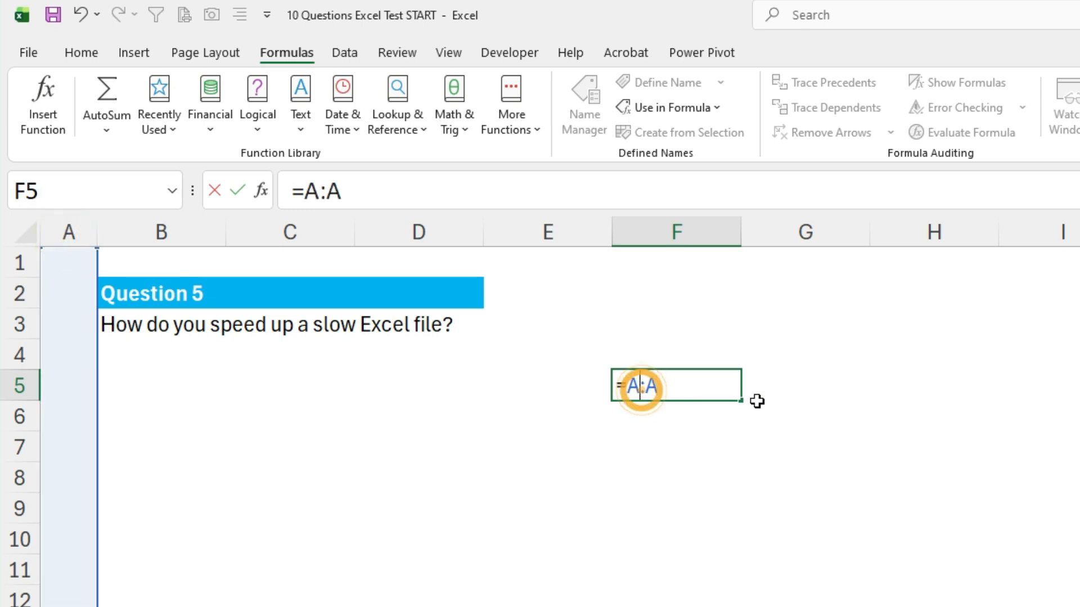
{"action": "type", "text": "1"}
{"action": "left_click", "coordinate": [692, 386]}
{"action": "type", "text": "1000"}
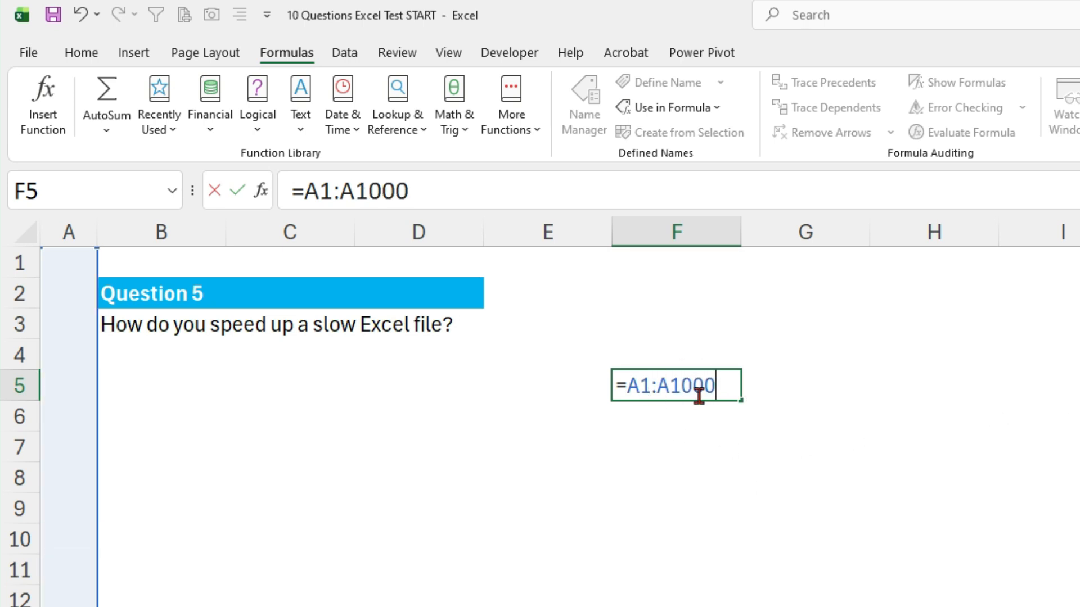
{"action": "type", "text": "0"}
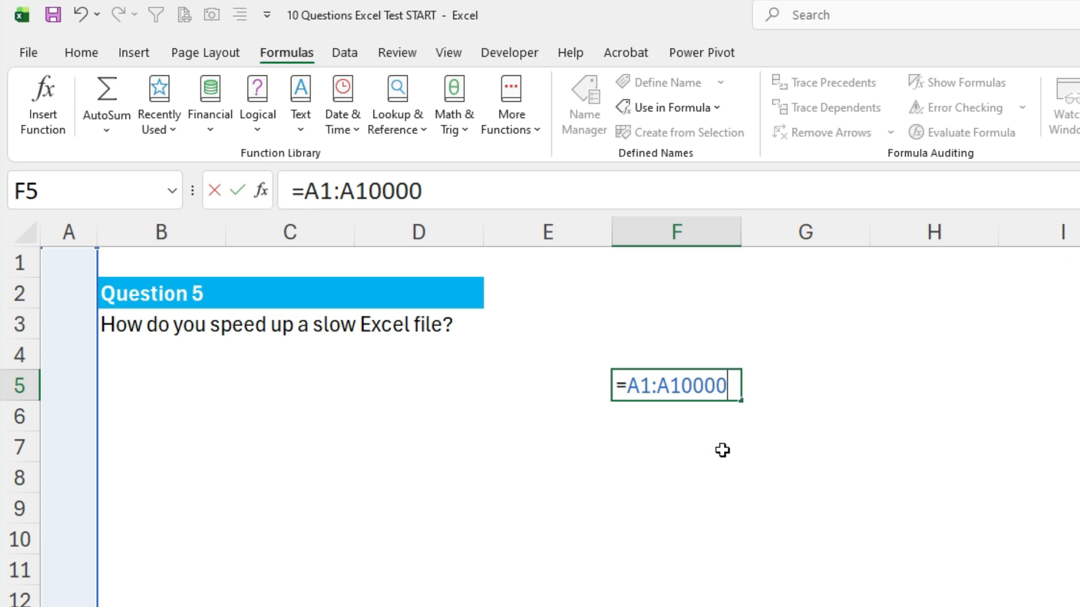
{"action": "key", "text": "Escape"}
- Enter the volatile formula =TODAY() in D6
{"action": "left_click", "coordinate": [393, 405]}
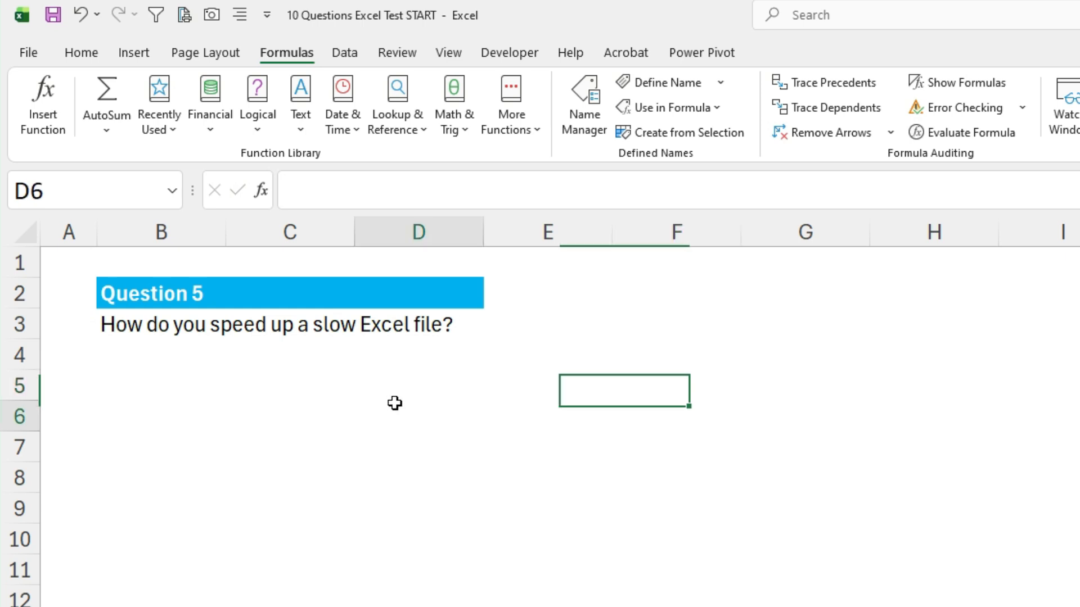
{"action": "type", "text": "="}
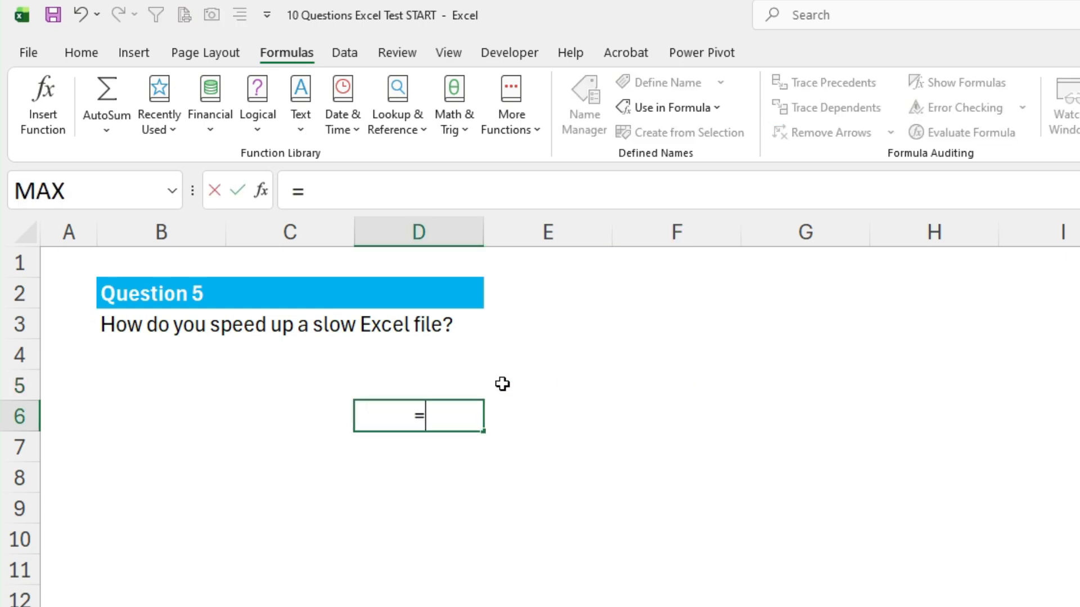
{"action": "type", "text": "toda"}
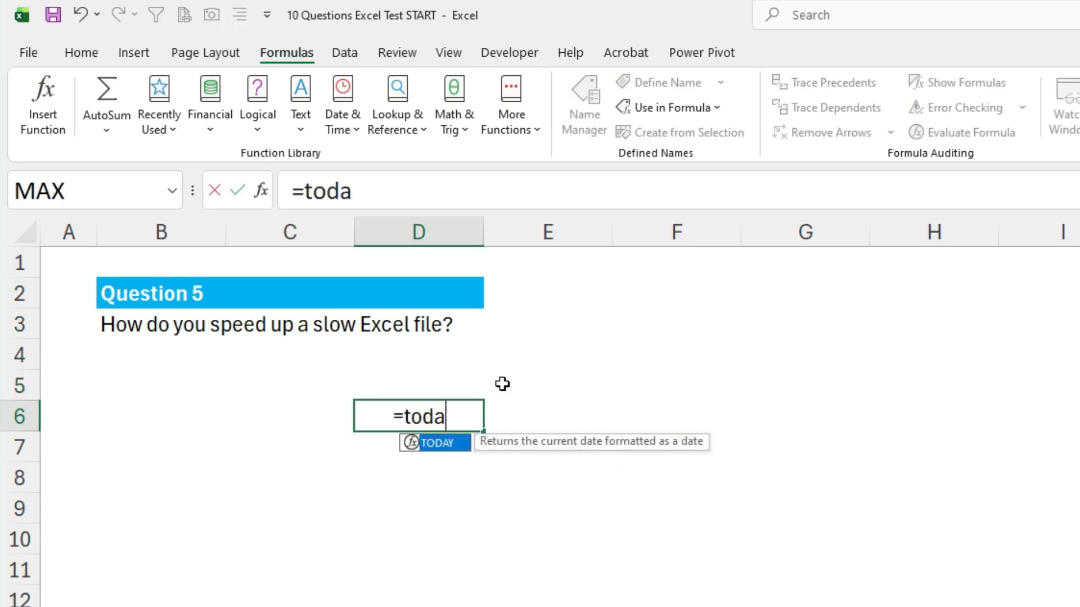
{"action": "key", "text": "Tab"}
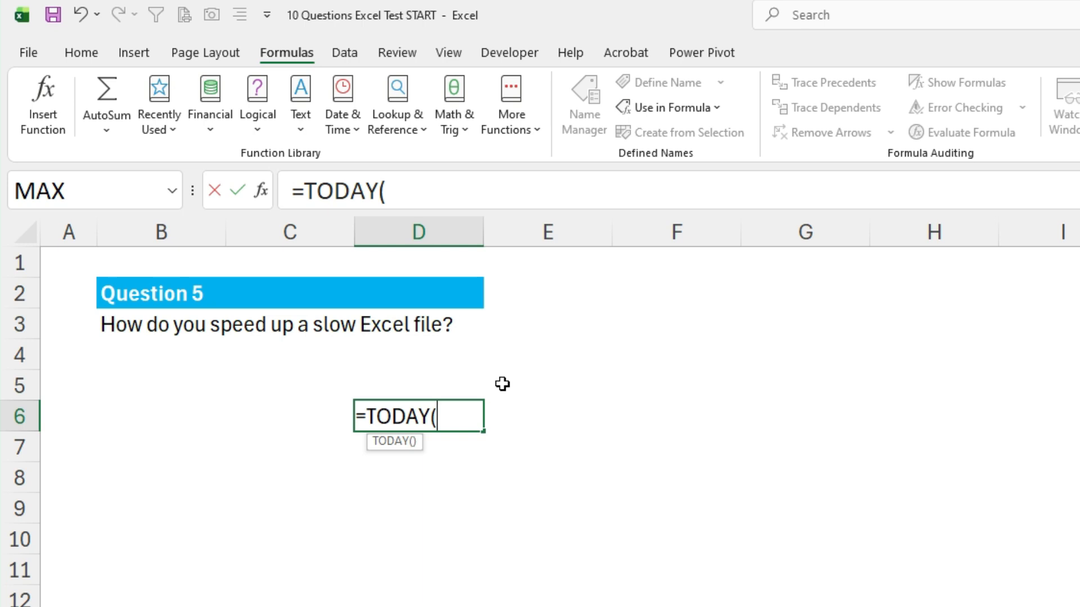
{"action": "type", "text": "\\"}
{"action": "key", "text": "BackSpace"}
{"action": "type", "text": ")"}
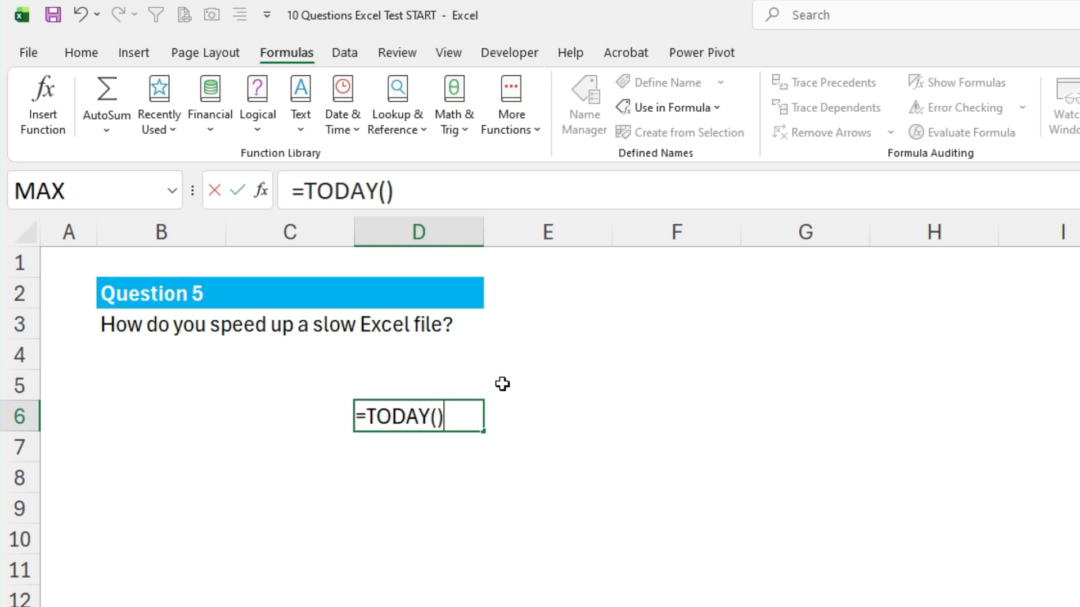
{"action": "key", "text": "Return"}
- Enter the volatile formula =NOW() in D7
{"action": "type", "text": "=Now"}
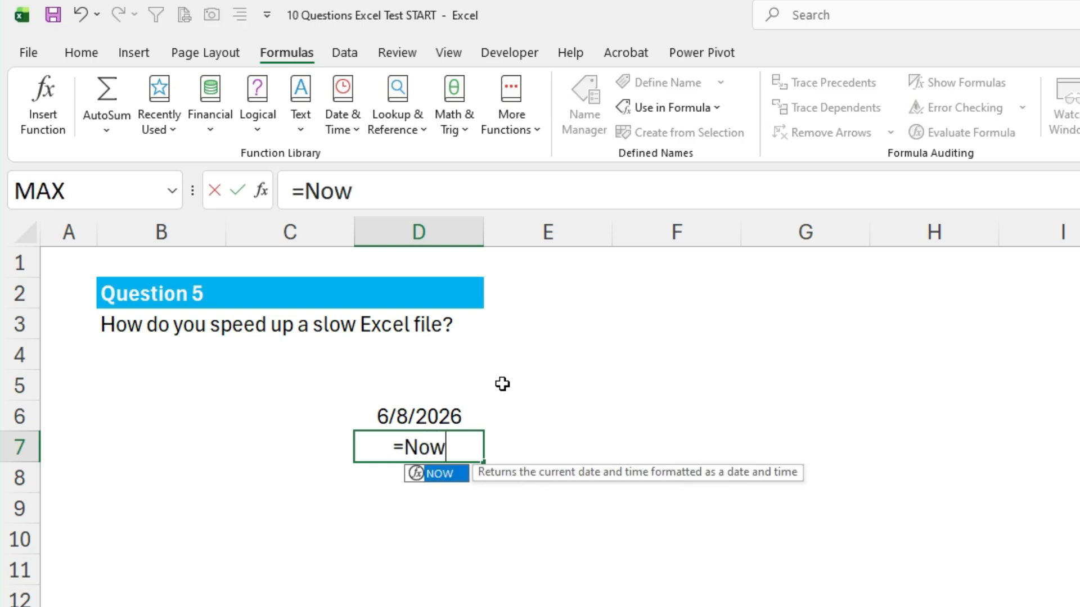
{"action": "key", "text": "Tab"}
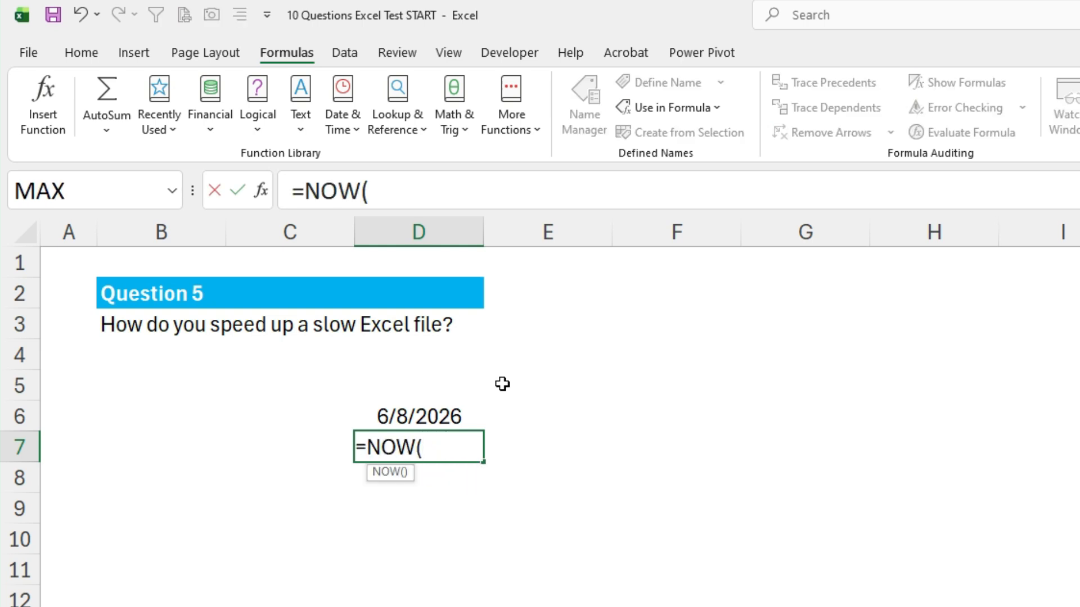
{"action": "type", "text": ")\\"}
{"action": "key", "text": "BackSpace"}
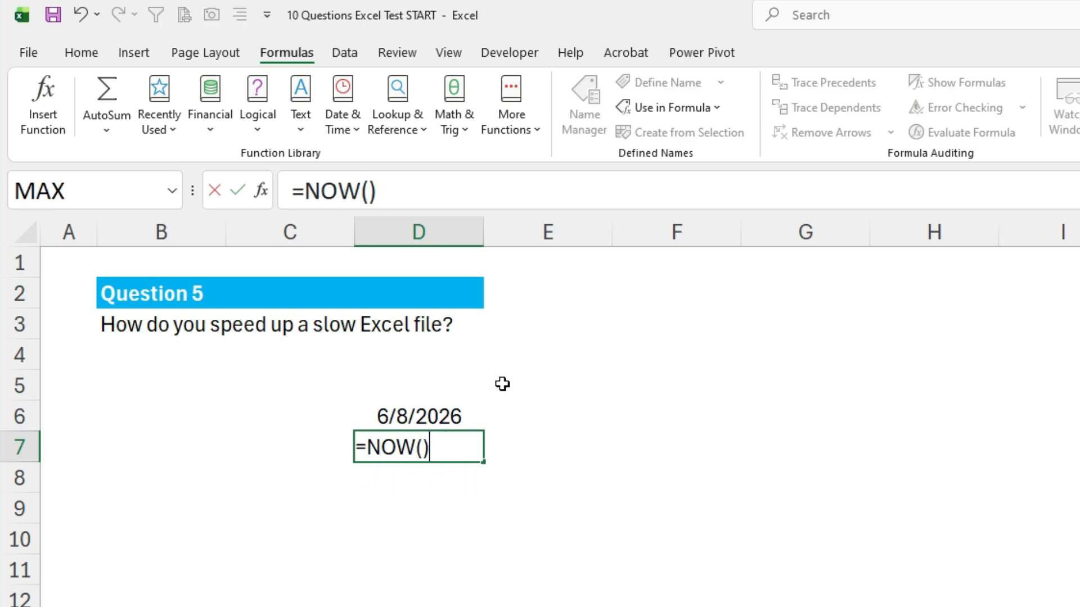
{"action": "key", "text": "Return"}
- Clear the TODAY and NOW formulas from D6:D7
{"action": "left_click_drag", "start_coordinate": [450, 416], "coordinate": [446, 457]}
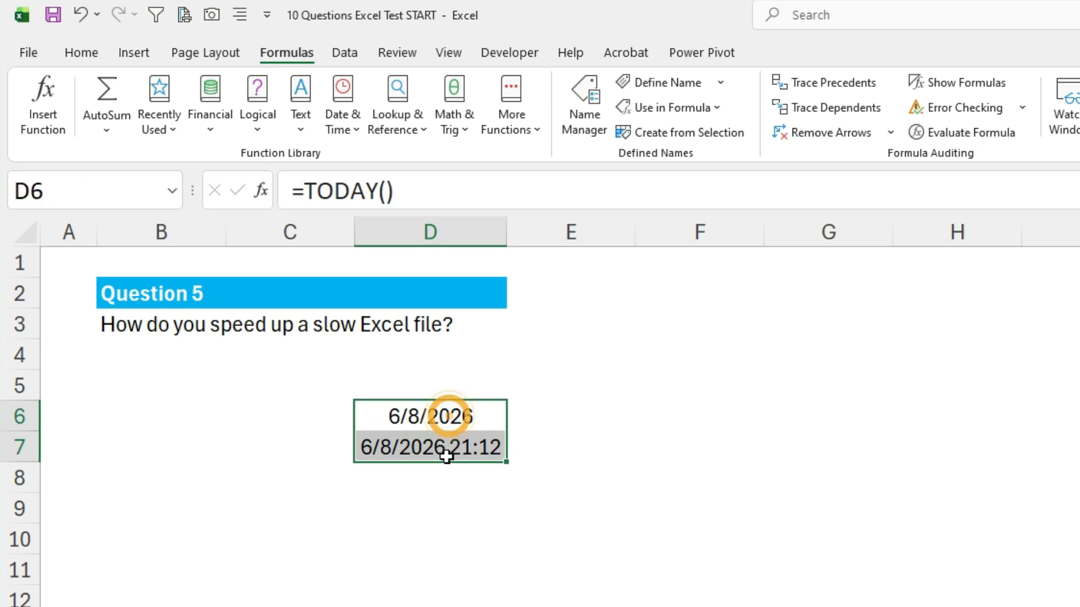
{"action": "key", "text": "Delete"}
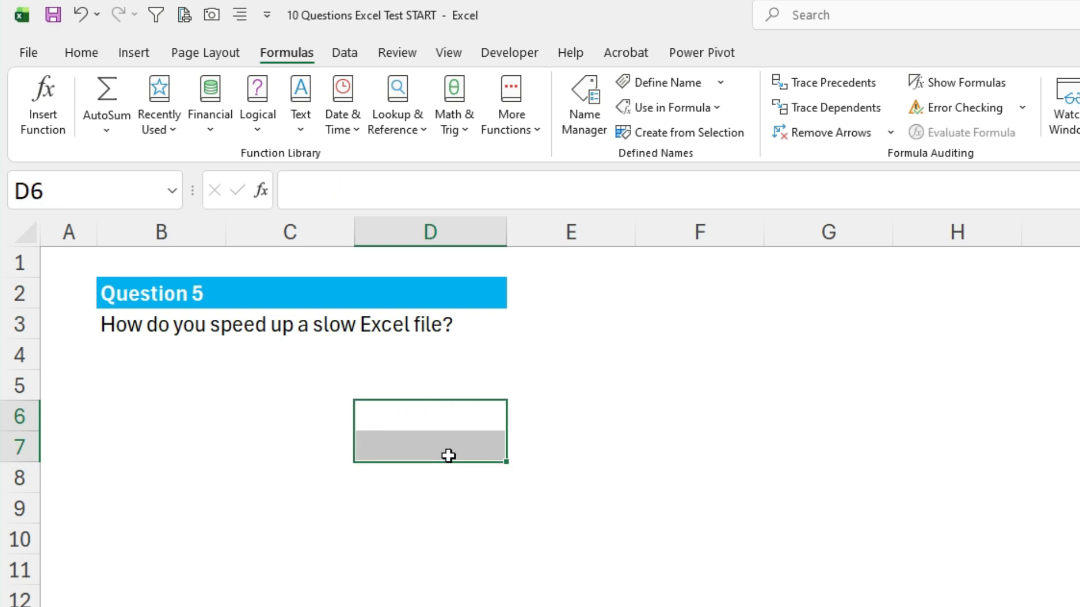
{"action": "left_click", "coordinate": [465, 410]}
{"action": "left_click", "coordinate": [667, 380]}
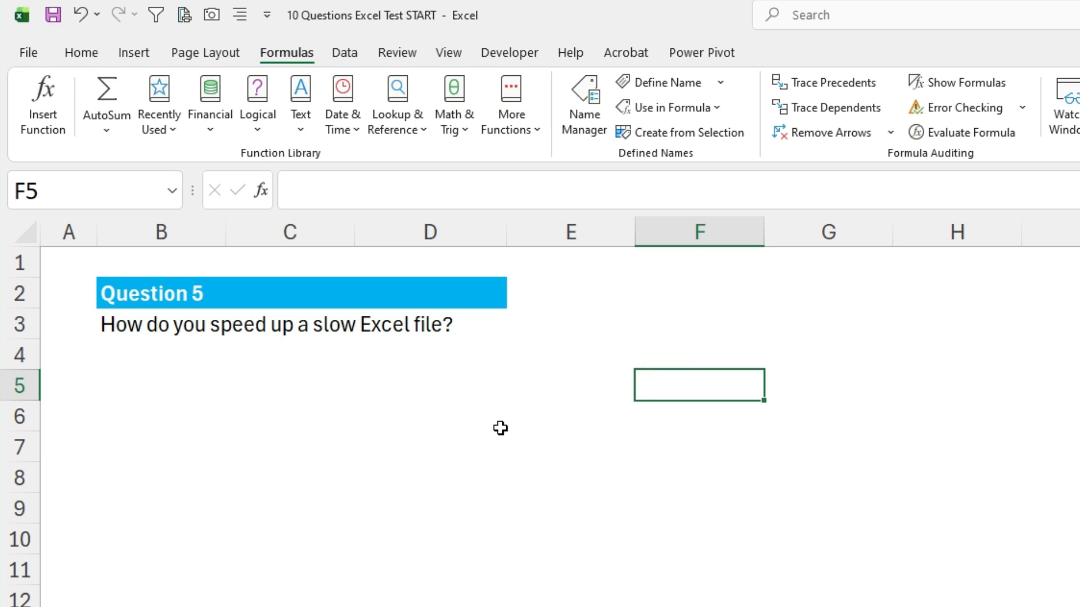
- On the Q6 sheet, create a pivot table from the whole data table headed in B5, placed on the same sheet at J6
{"action": "key", "text": "alt+Tab"}
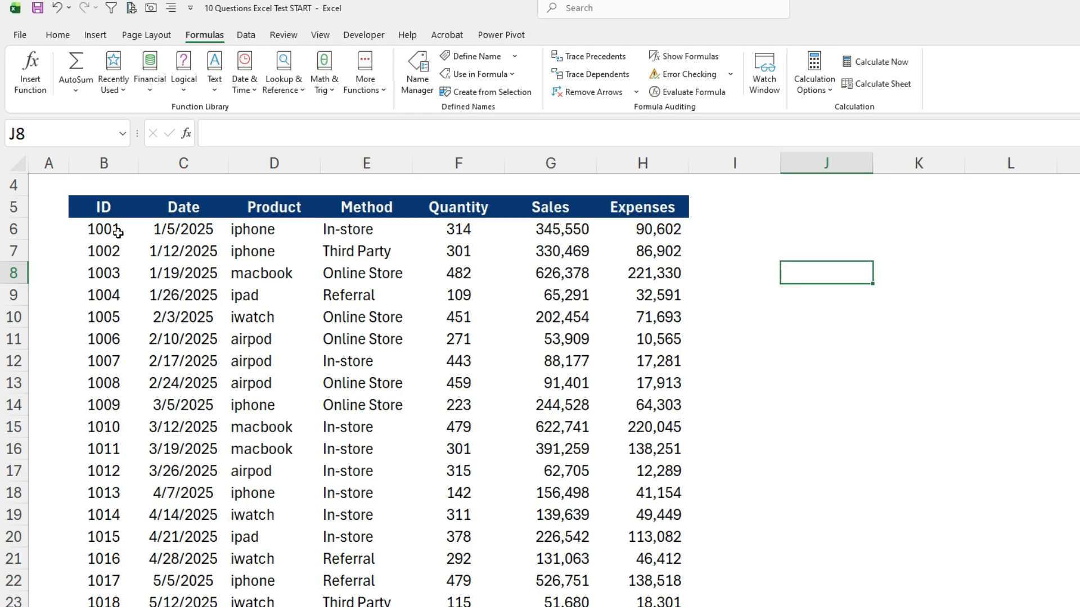
{"action": "scroll", "coordinate": [118, 232], "scroll_direction": "up", "scroll_amount": 1}
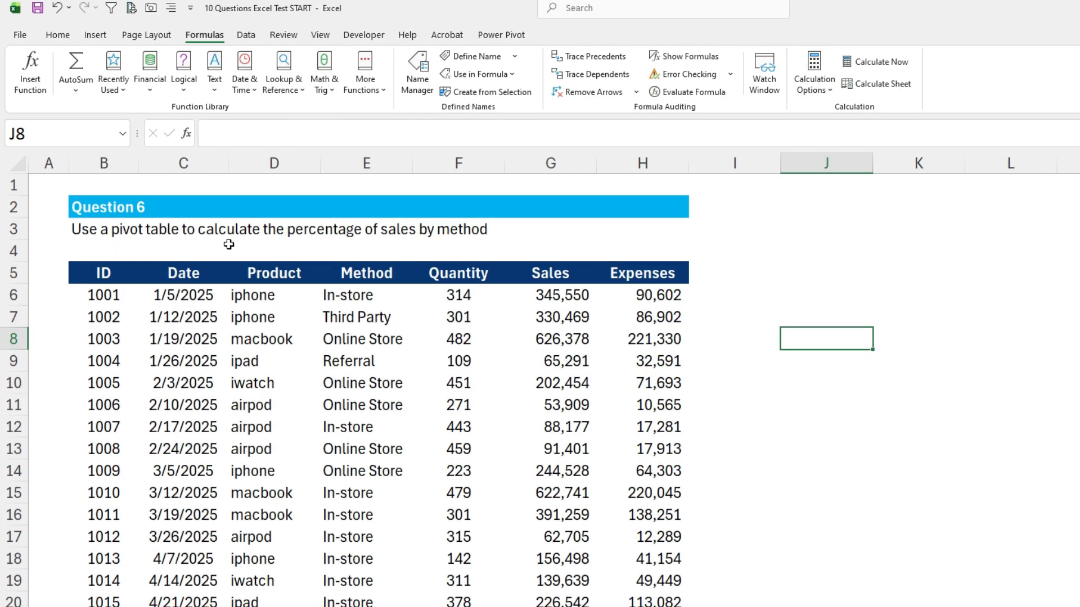
{"action": "left_click", "coordinate": [117, 281]}
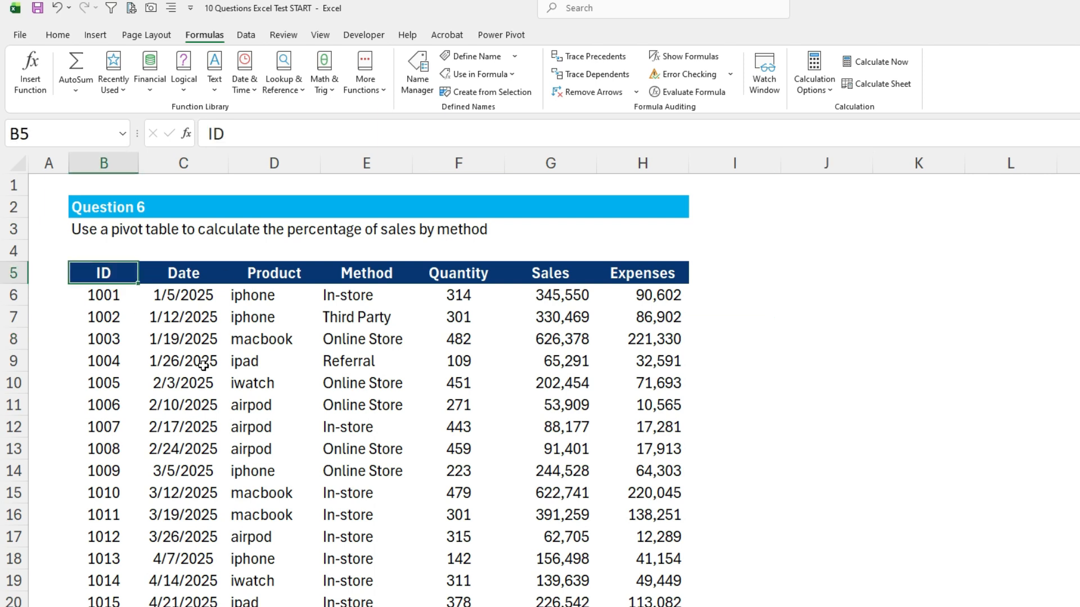
{"action": "key", "text": "ctrl+a"}
{"action": "scroll", "coordinate": [345, 362], "scroll_direction": "down", "scroll_amount": 2}
{"action": "scroll", "coordinate": [313, 277], "scroll_direction": "up", "scroll_amount": 2}
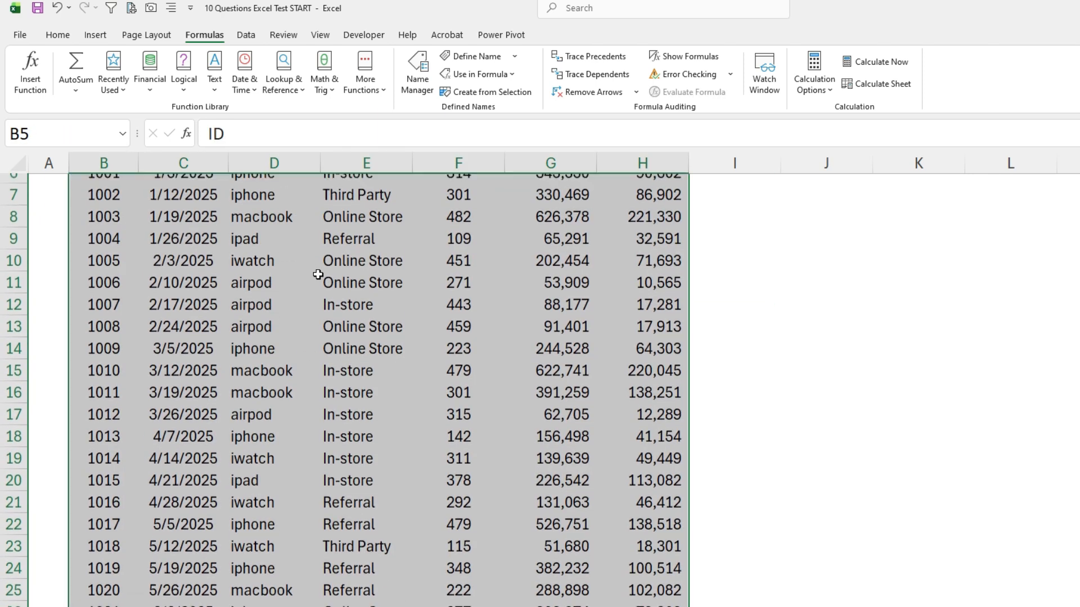
{"action": "left_click", "coordinate": [95, 35]}
{"action": "left_click", "coordinate": [29, 65]}
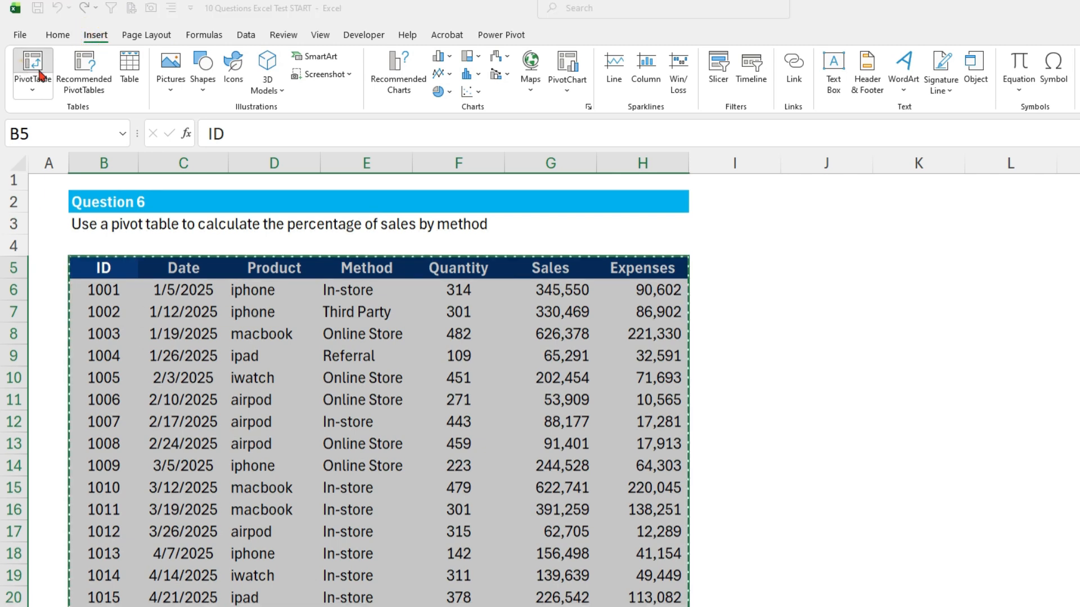
{"action": "left_click", "coordinate": [718, 284]}
{"action": "left_click_drag", "start_coordinate": [713, 176], "coordinate": [866, 179]}
{"action": "left_click", "coordinate": [748, 198]}
{"action": "left_click", "coordinate": [791, 204]}
{"action": "left_click", "coordinate": [1019, 353]}
- Add Method as rows and Sales as values in the pivot table, and show the Sales values as % of Grand Total
{"action": "left_click", "coordinate": [832, 262]}
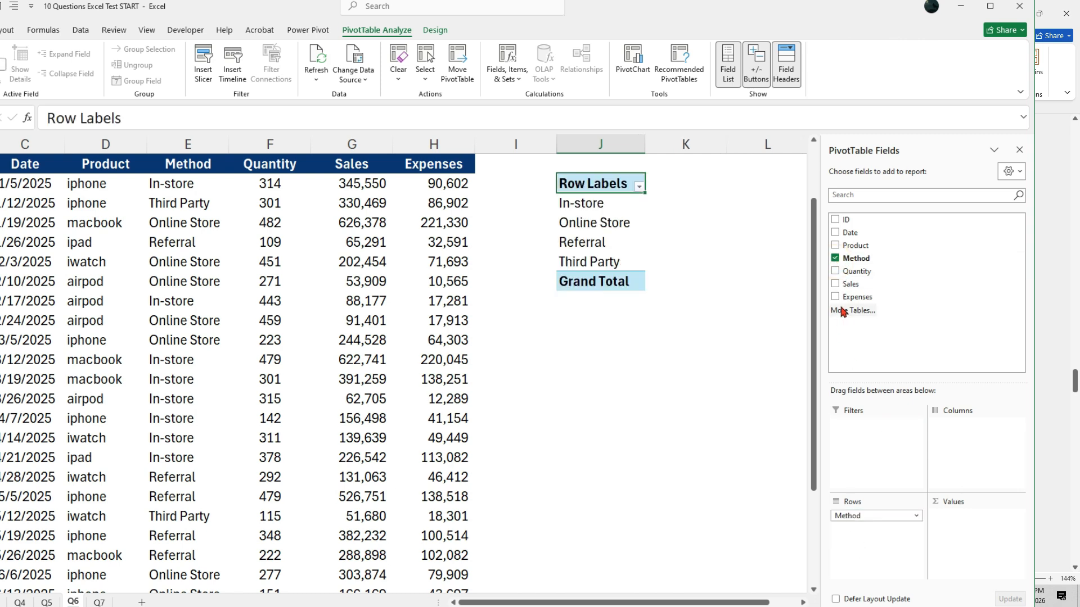
{"action": "left_click", "coordinate": [835, 284]}
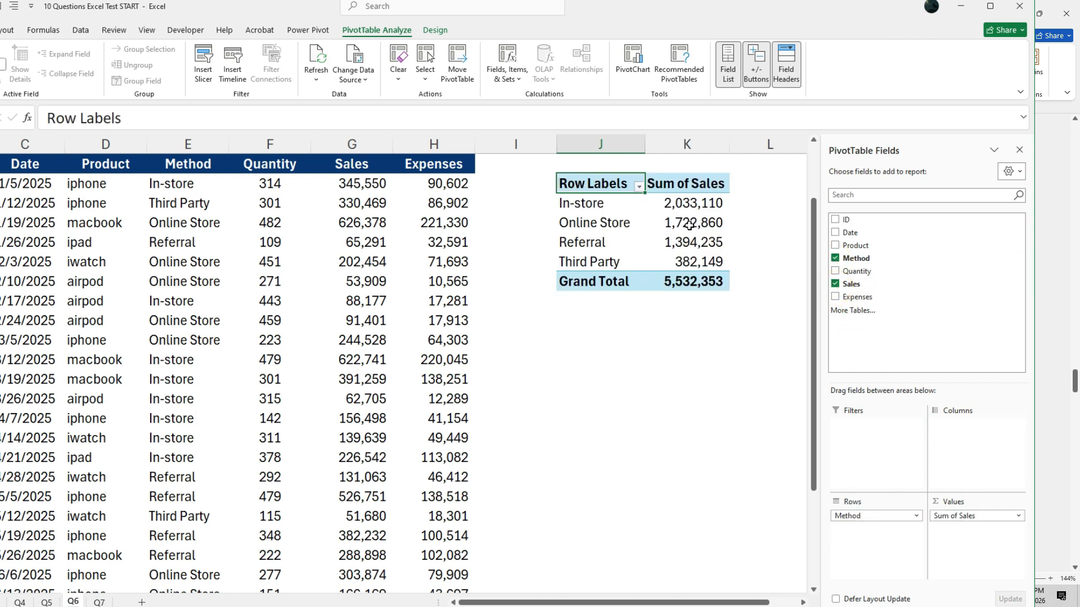
{"action": "left_click", "coordinate": [686, 204]}
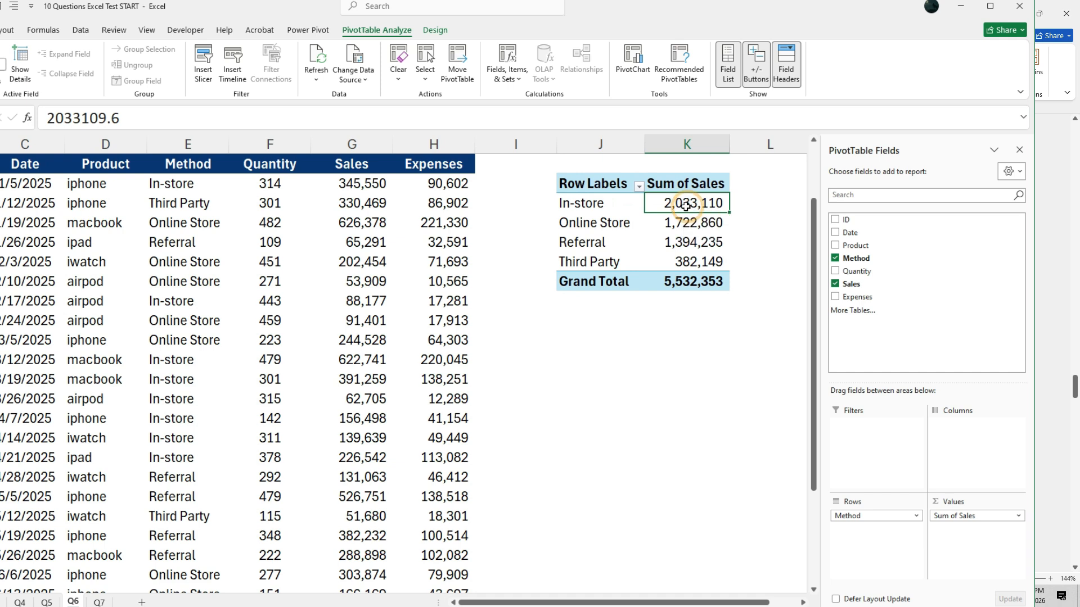
{"action": "right_click", "coordinate": [686, 204]}
{"action": "mouse_move", "coordinate": [734, 388]}
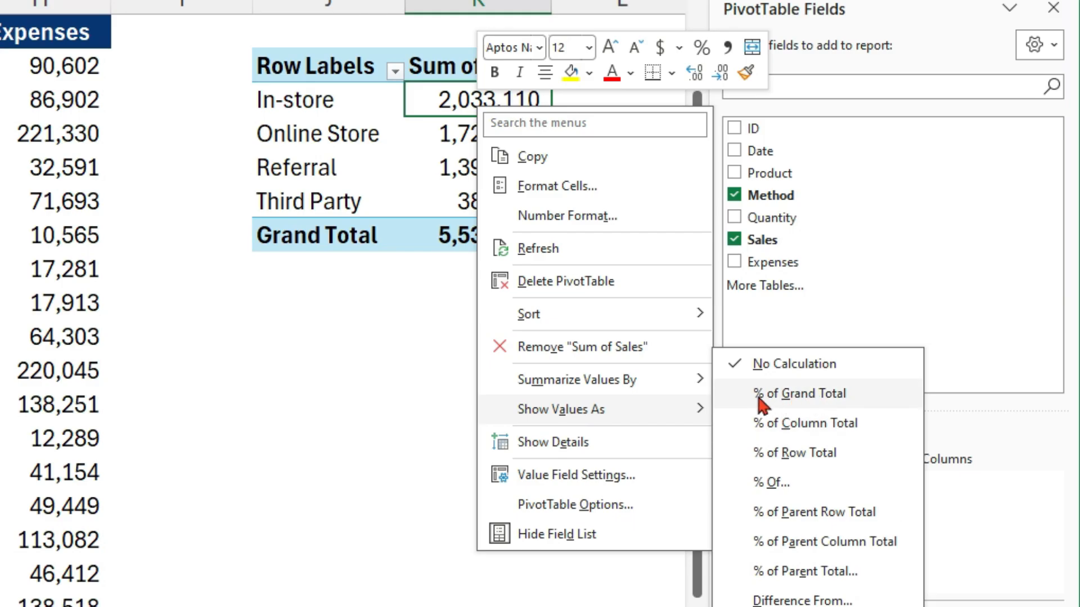
{"action": "left_click", "coordinate": [808, 398]}
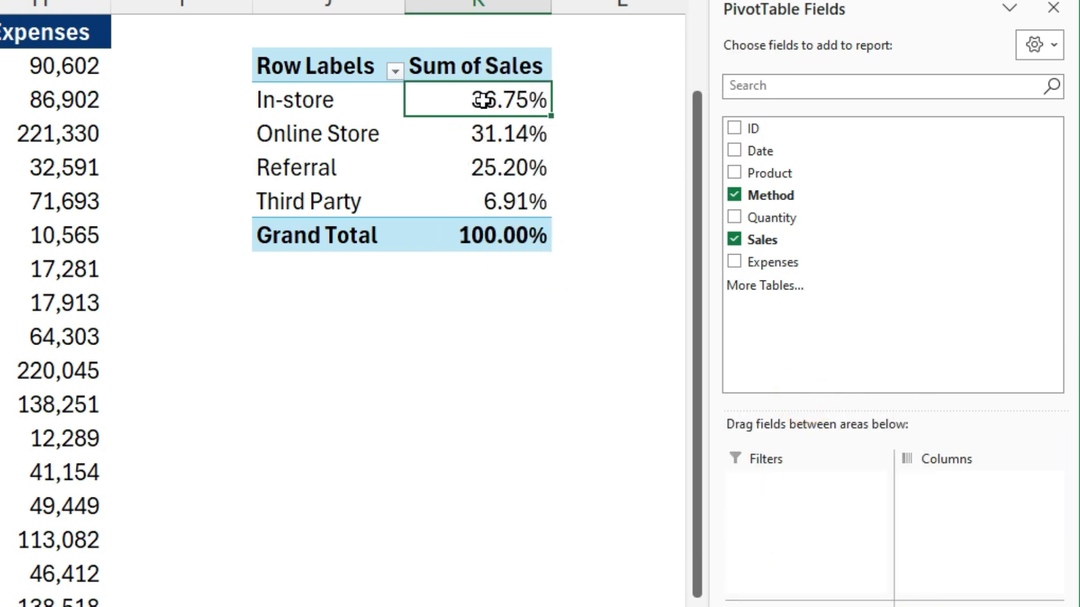
- Check the pivot table's sales percentage for each method and its Grand Total row
{"action": "left_click_drag", "start_coordinate": [482, 102], "coordinate": [489, 202]}
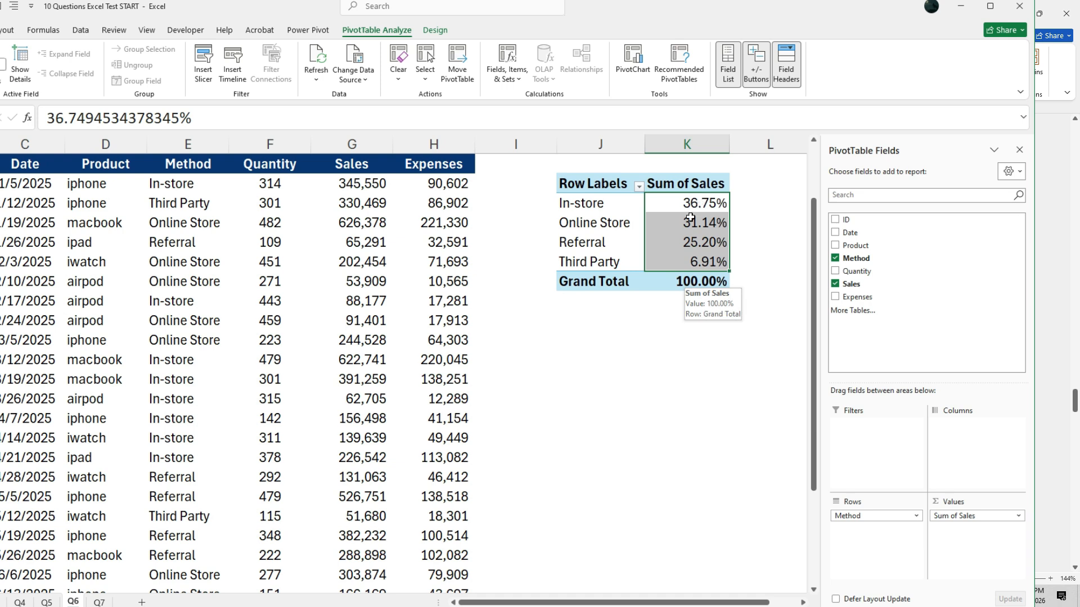
{"action": "left_click_drag", "start_coordinate": [575, 284], "coordinate": [694, 284]}
{"action": "key", "text": "Right"}
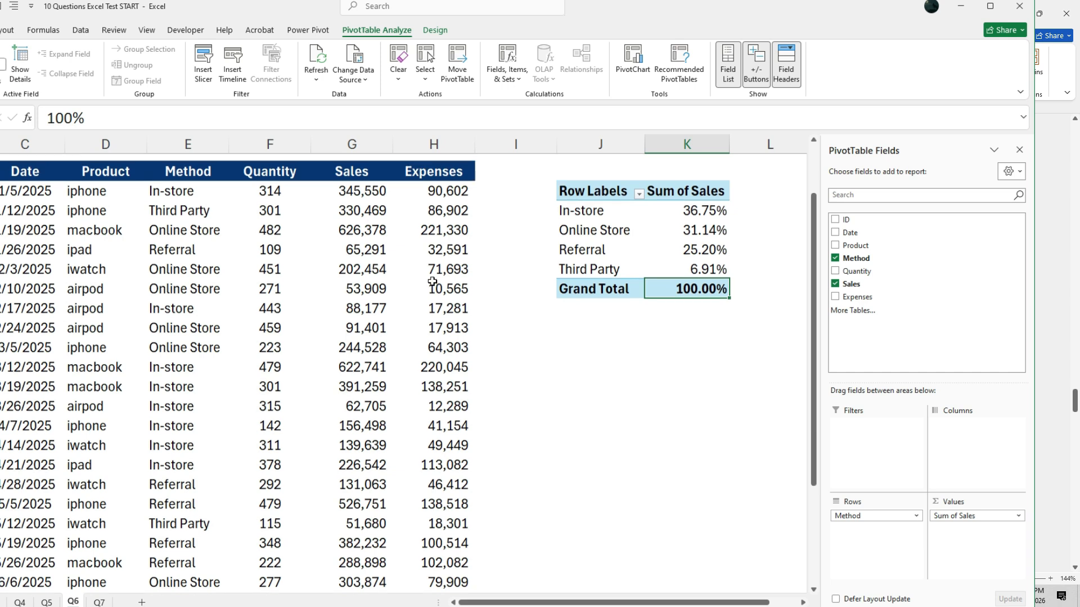
{"action": "scroll", "coordinate": [432, 281], "scroll_direction": "up", "scroll_amount": 2}
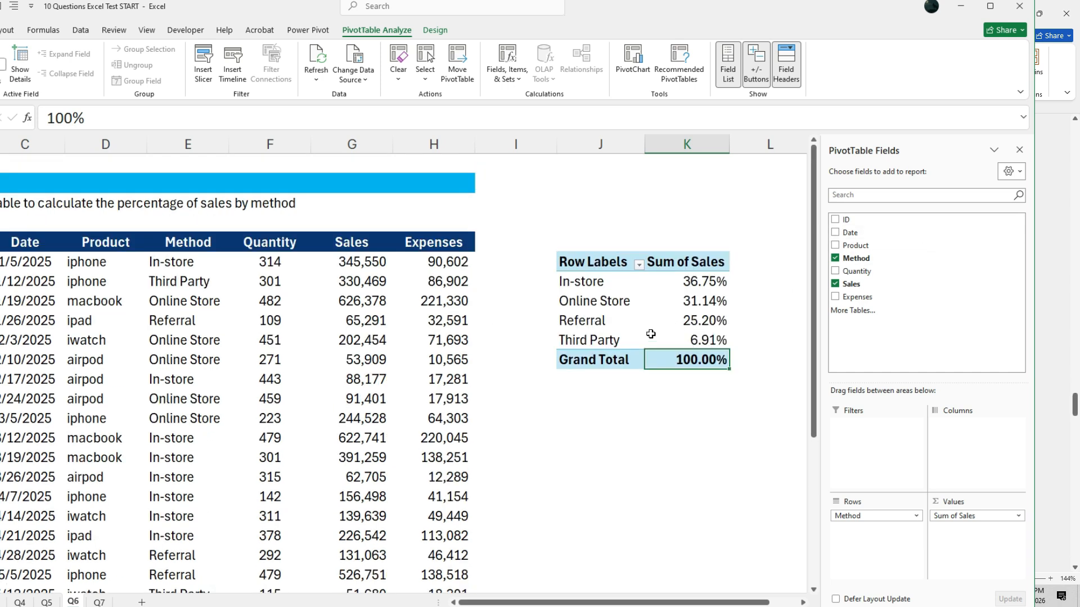
{"action": "mouse_move", "coordinate": [663, 302]}
- On the Q7 sheet, enlarge the font of answer cell H10 to 18 and widen column H
{"action": "left_click", "coordinate": [99, 602]}
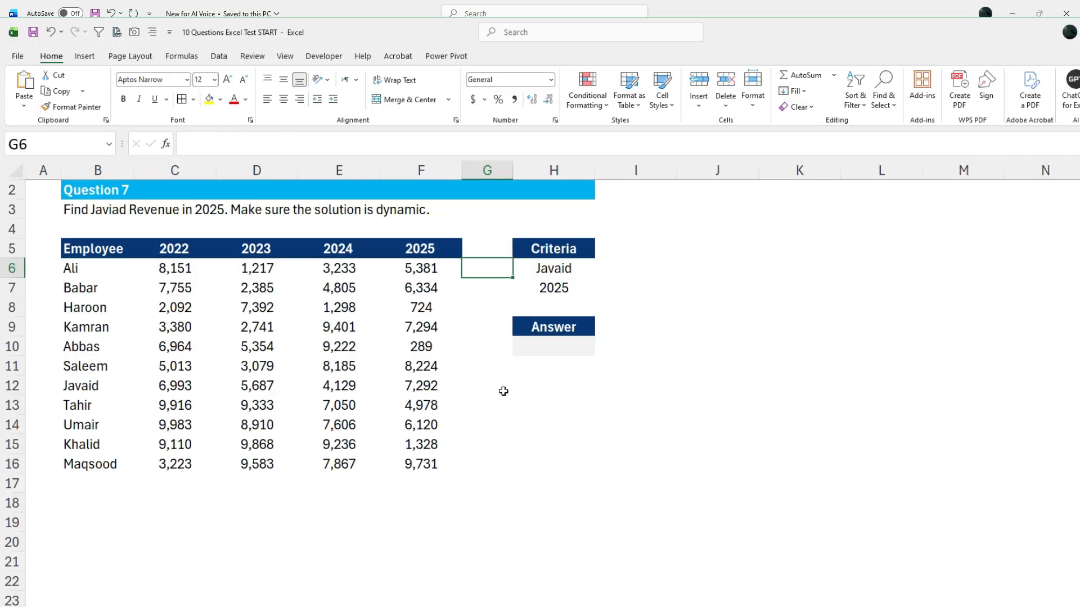
{"action": "scroll", "coordinate": [362, 369], "scroll_direction": "up", "scroll_amount": 1}
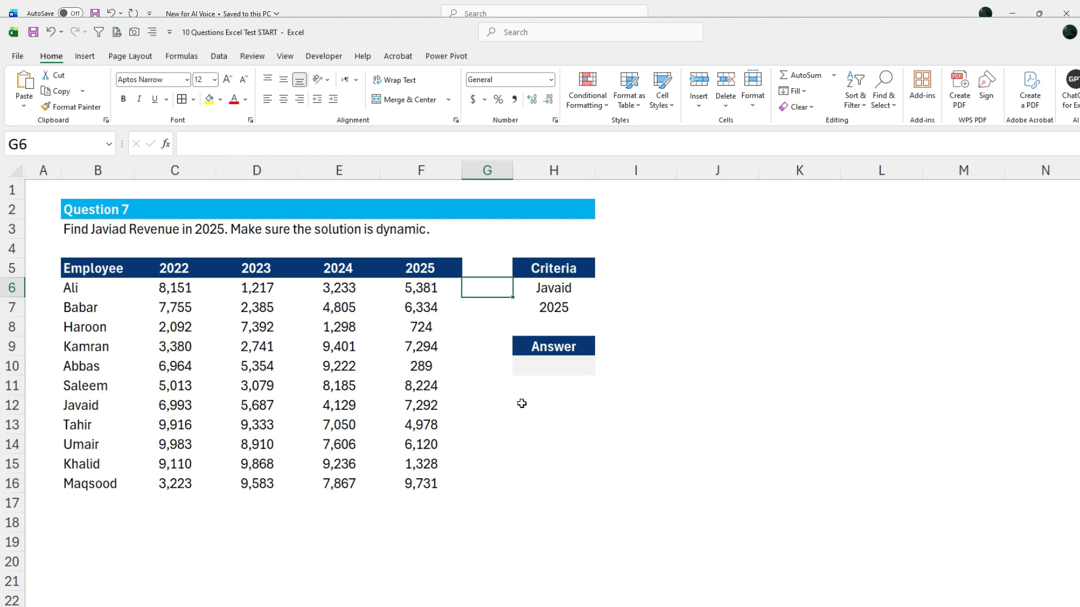
{"action": "left_click", "coordinate": [553, 367]}
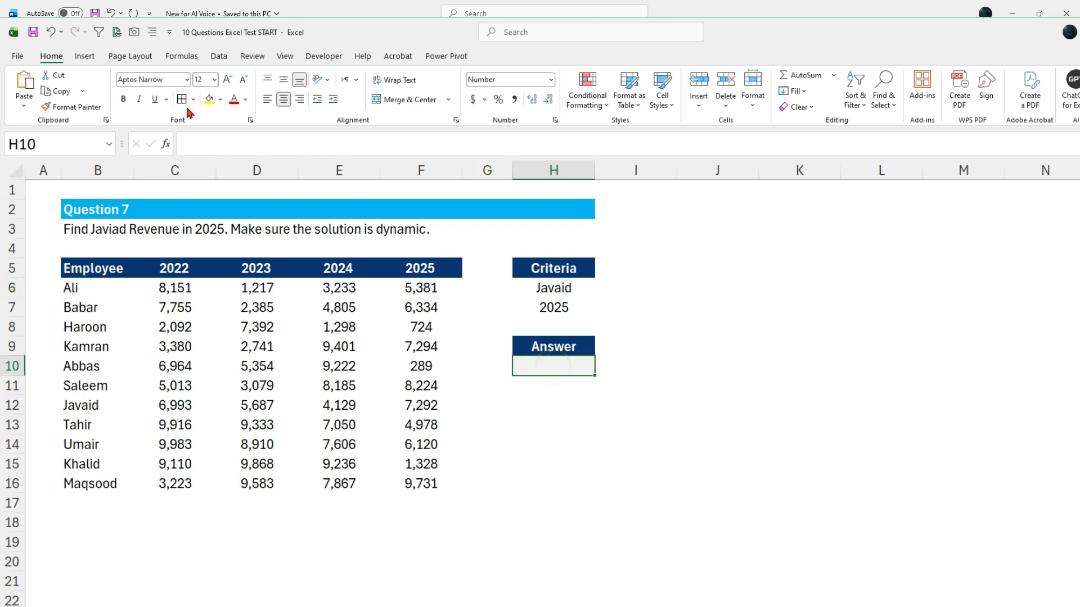
{"action": "left_click", "coordinate": [226, 82]}
{"action": "left_click", "coordinate": [226, 82]}
{"action": "left_click", "coordinate": [226, 83]}
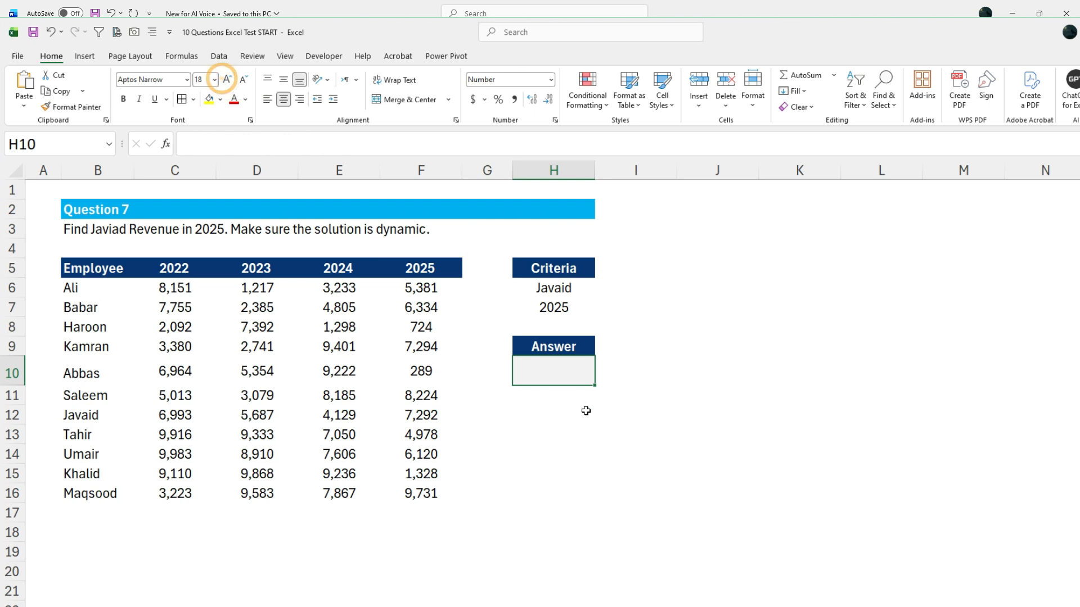
{"action": "left_click_drag", "start_coordinate": [596, 176], "coordinate": [636, 175]}
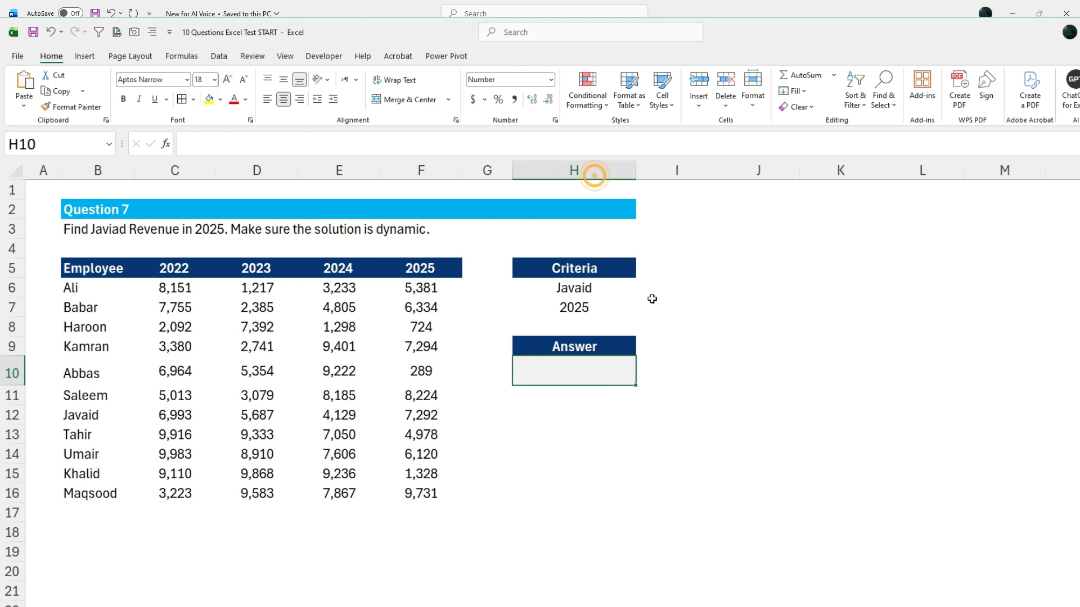
- Examine the employee and year criteria in H6:H7 and the answer cell H10
{"action": "left_click", "coordinate": [572, 307]}
{"action": "left_click", "coordinate": [577, 286]}
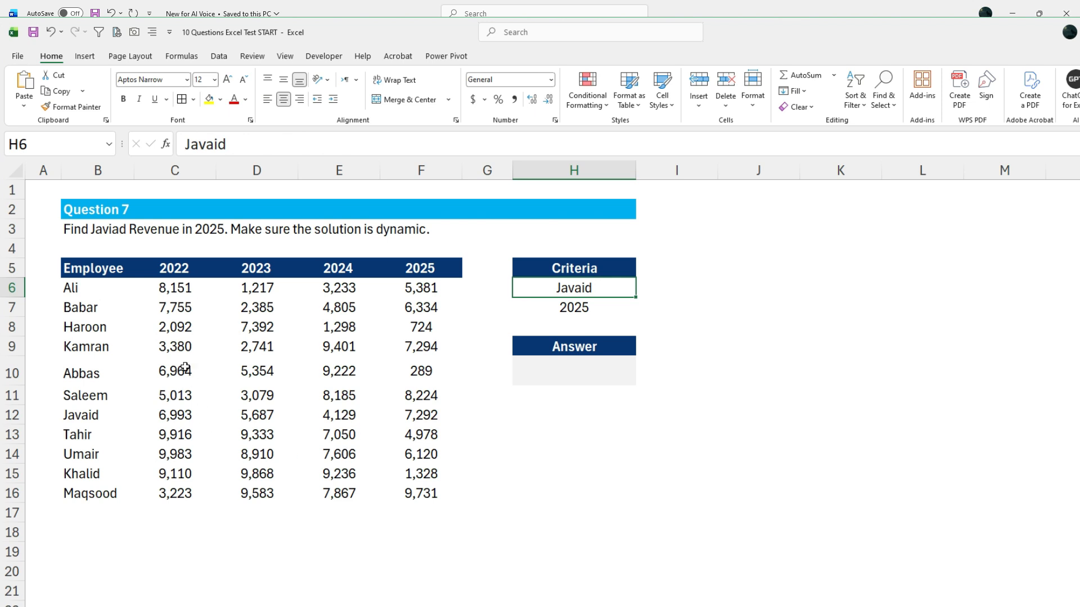
{"action": "left_click", "coordinate": [558, 371]}
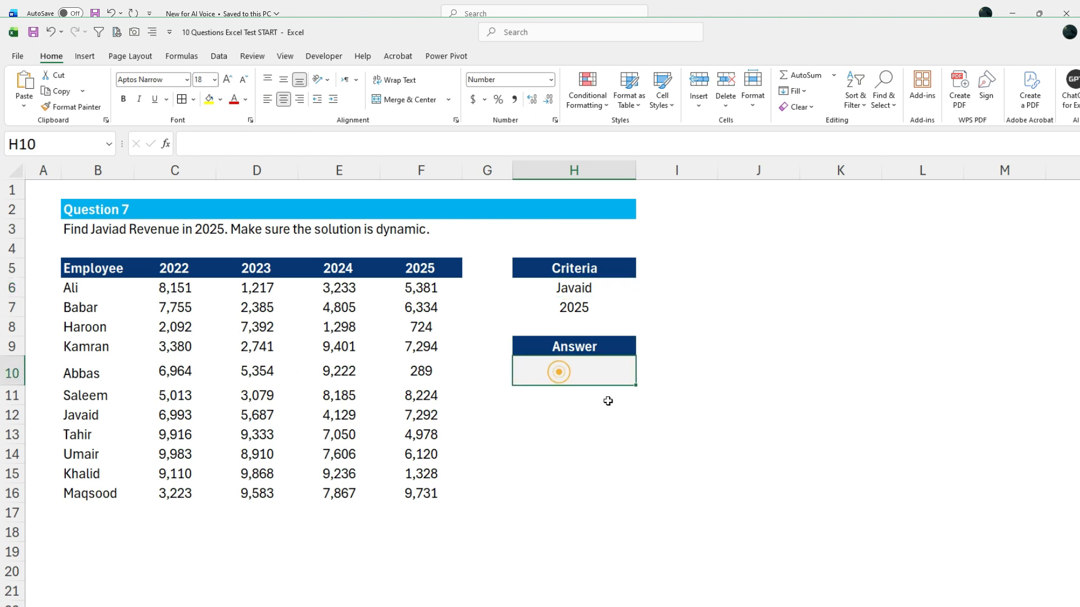
{"action": "left_click", "coordinate": [567, 286]}
{"action": "left_click", "coordinate": [597, 369]}
{"action": "left_click", "coordinate": [565, 287]}
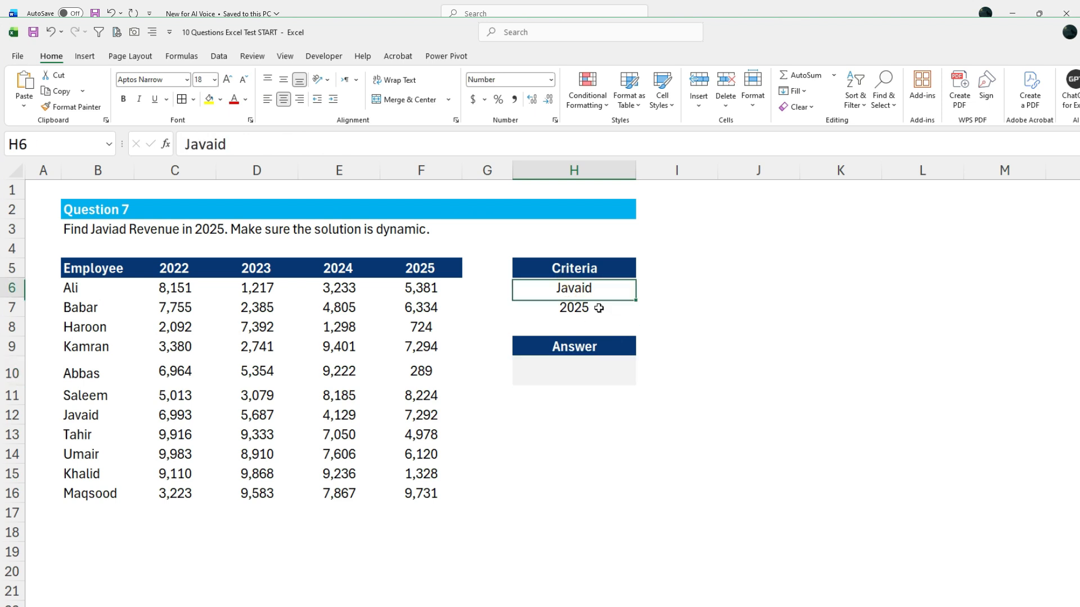
{"action": "left_click", "coordinate": [565, 311]}
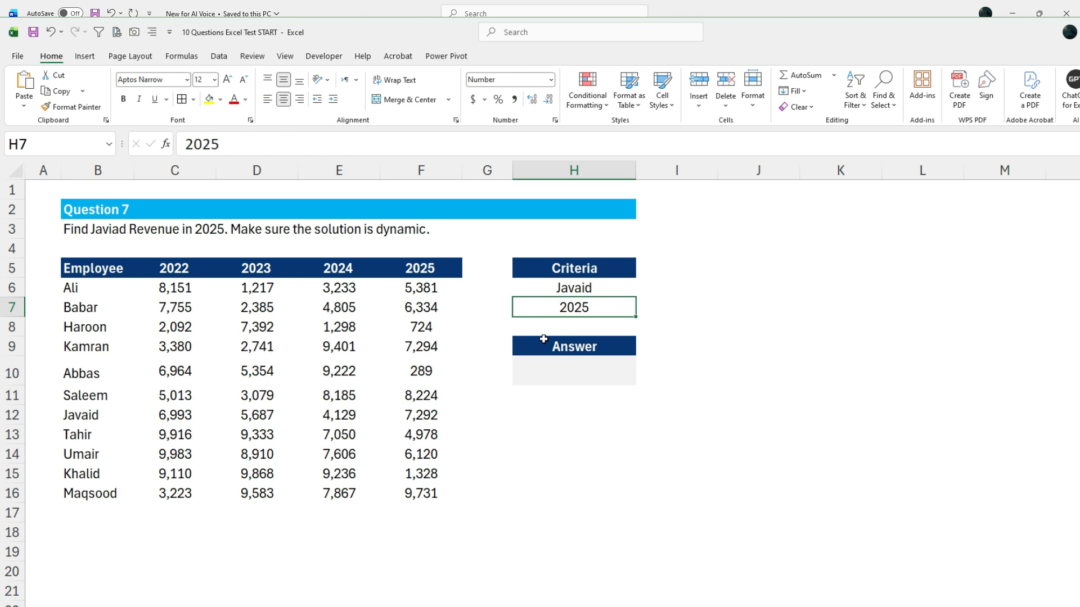
- Begin an INDEX formula in H10 with the revenue figures C6:F16 as its array
{"action": "left_click", "coordinate": [565, 373]}
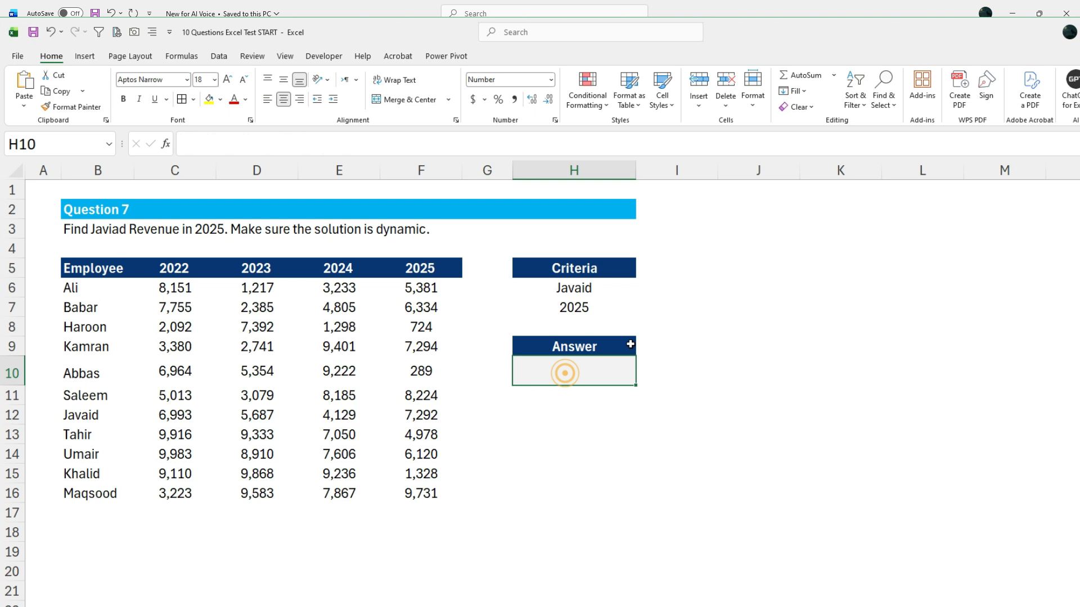
{"action": "type", "text": "=inde"}
{"action": "key", "text": "Tab"}
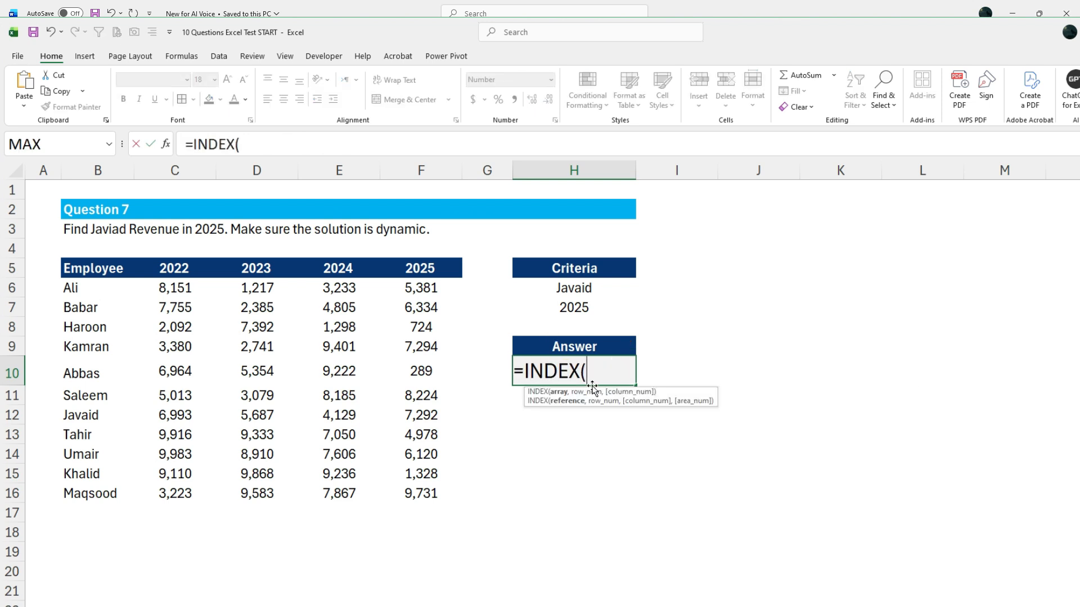
{"action": "left_click_drag", "start_coordinate": [175, 288], "coordinate": [418, 486]}
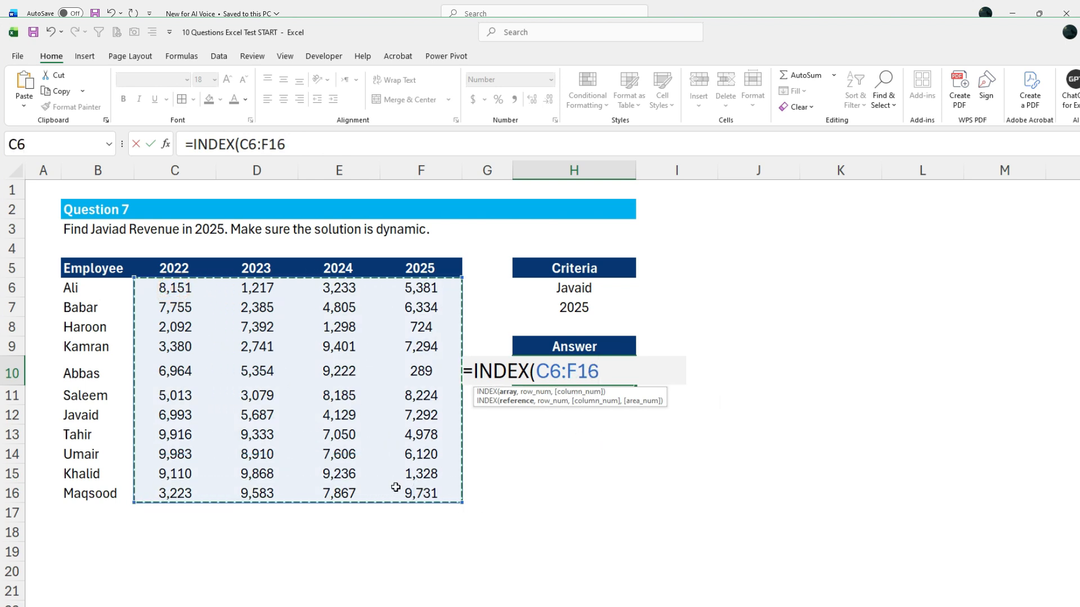
{"action": "type", "text": ","}
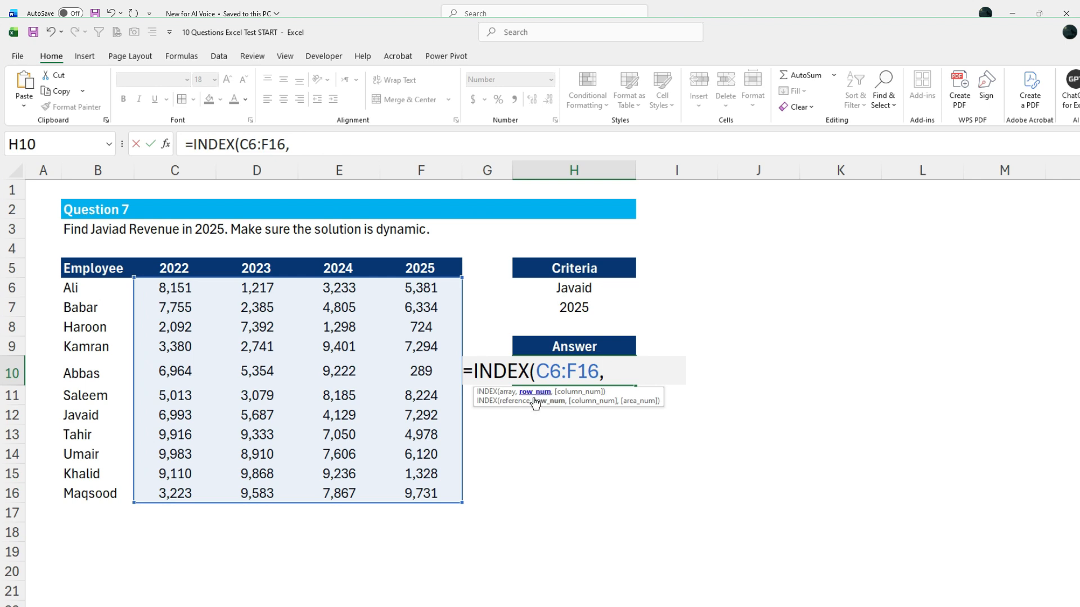
- Add MATCH(H6,B6:B16,0) as the INDEX row number to find the employee with an exact match
{"action": "type", "text": "match"}
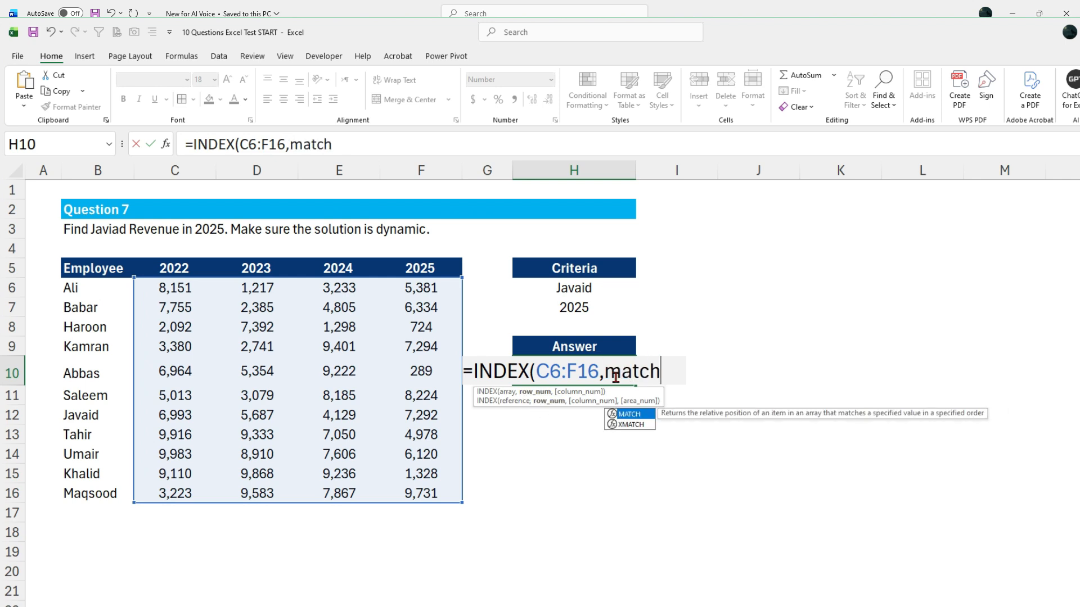
{"action": "key", "text": "Tab"}
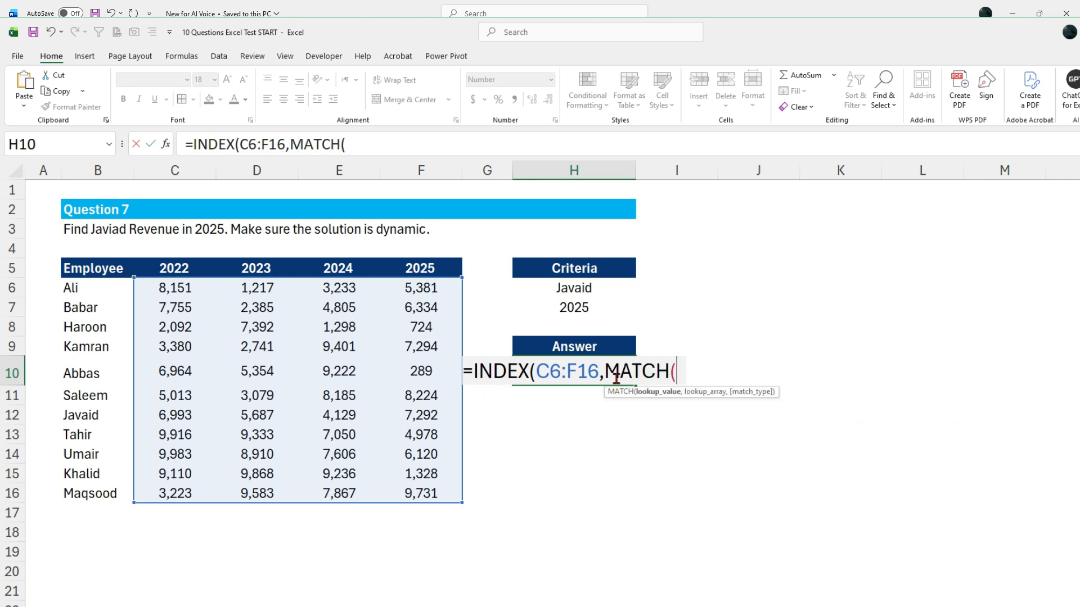
{"action": "left_click", "coordinate": [571, 289]}
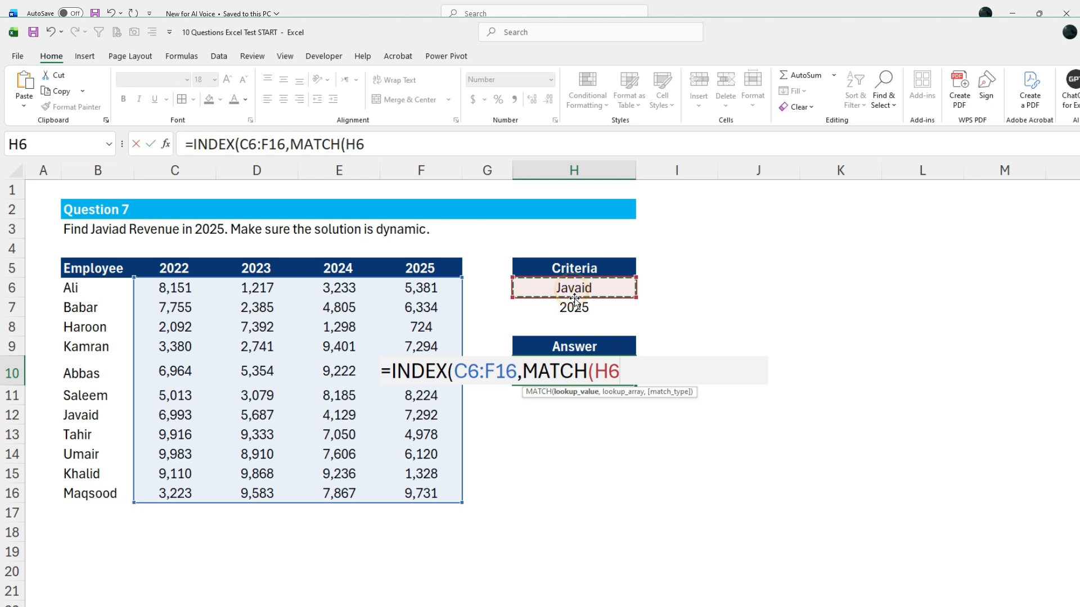
{"action": "type", "text": ","}
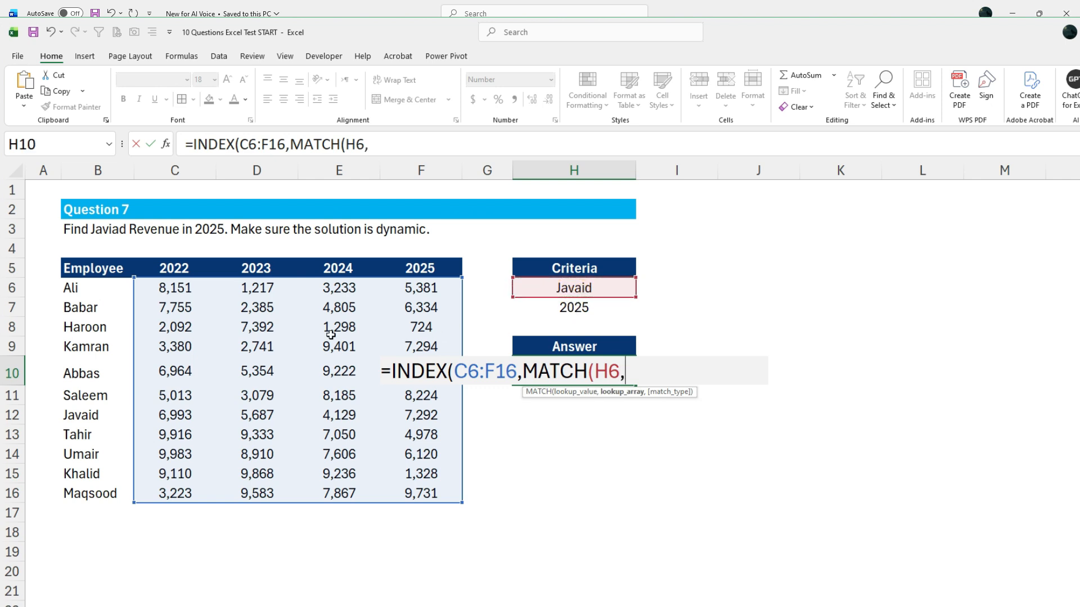
{"action": "left_click_drag", "start_coordinate": [84, 290], "coordinate": [78, 488]}
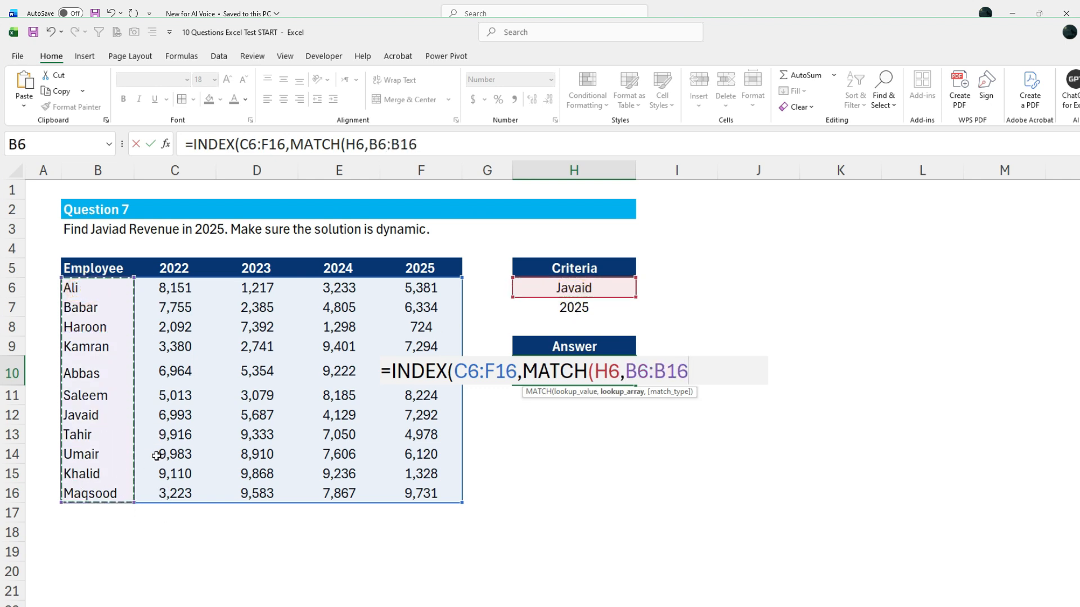
{"action": "type", "text": ","}
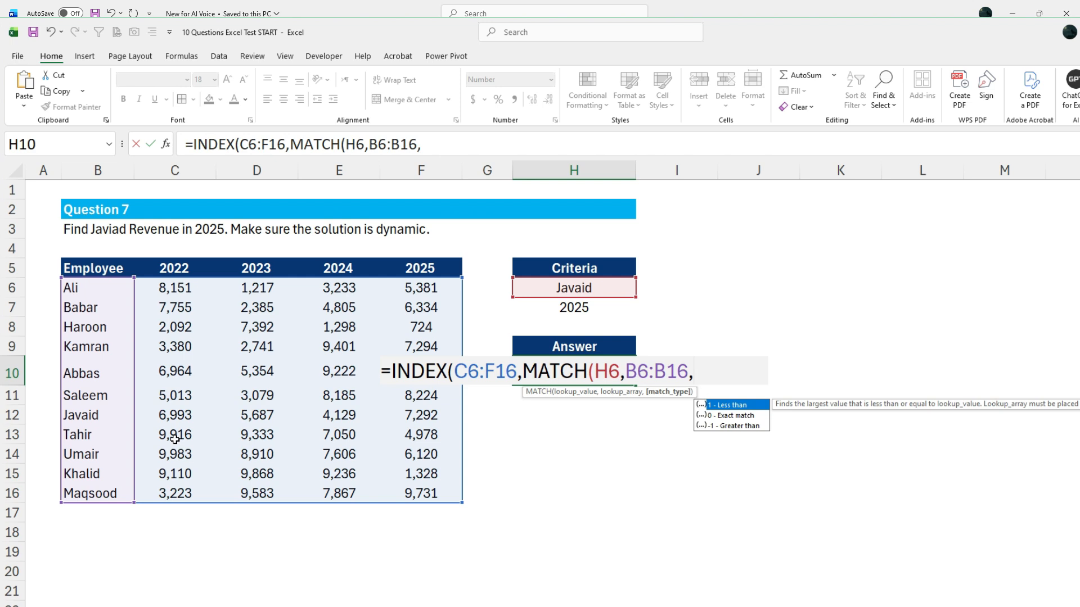
{"action": "type", "text": "0"}
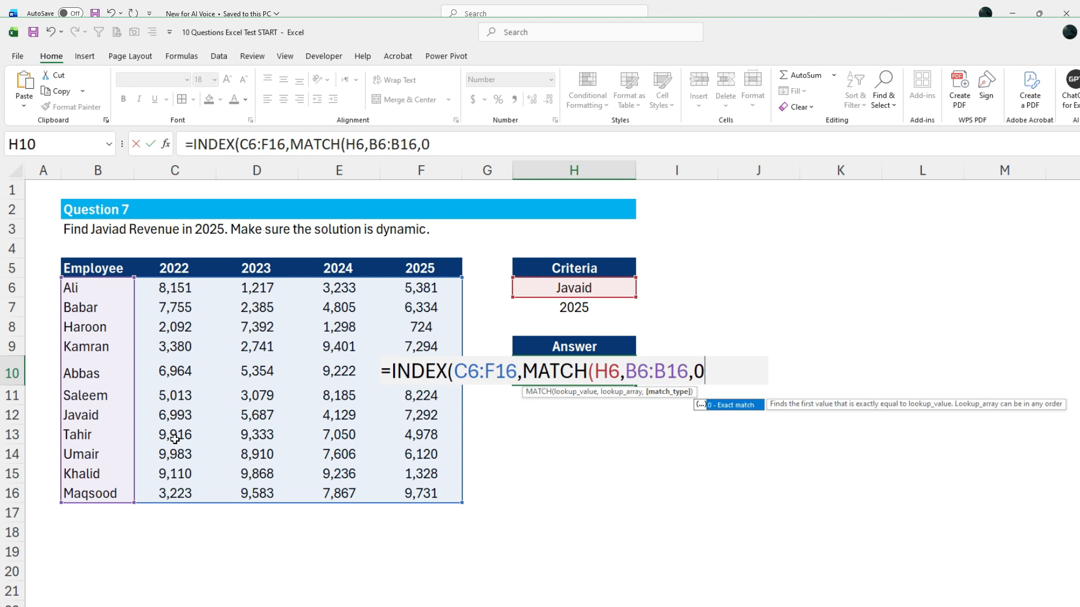
{"action": "type", "text": "),"}
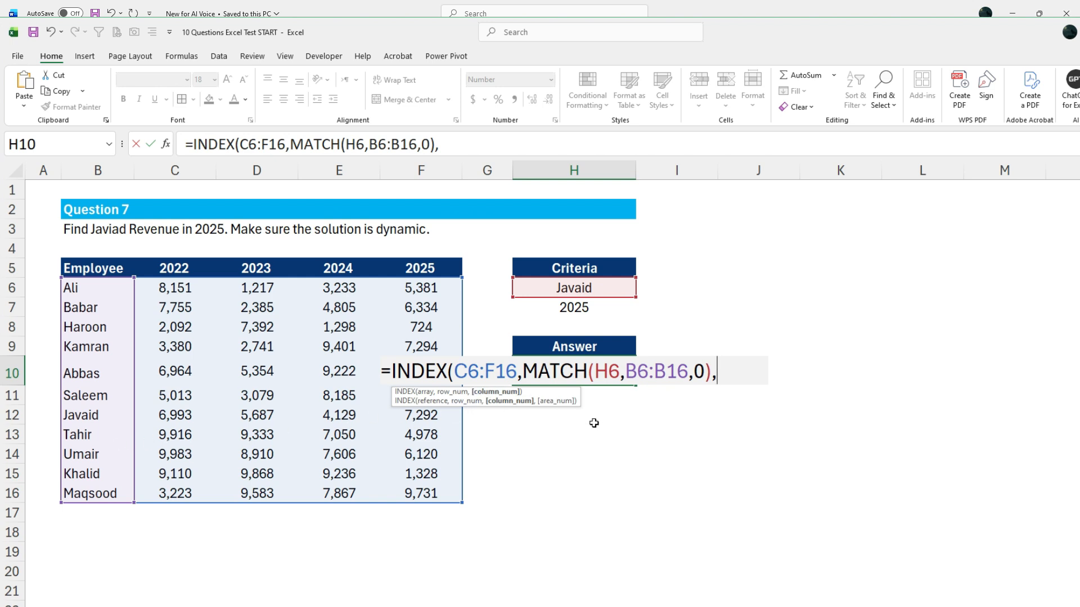
- Add MATCH(H7,C5:F5,0) as the INDEX column number to find the year and complete the H10 formula
{"action": "type", "text": "match"}
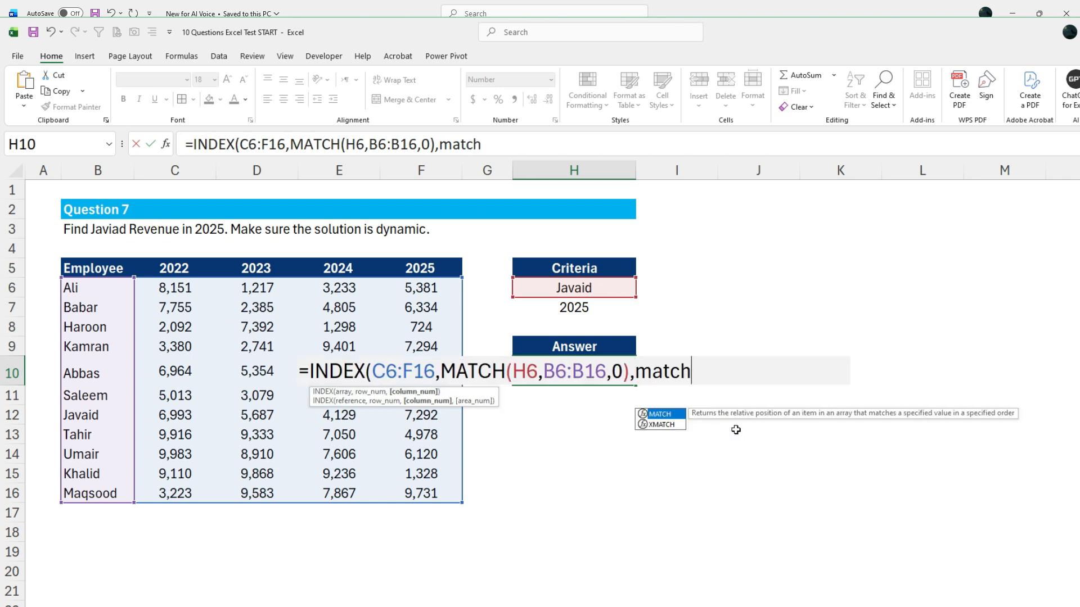
{"action": "key", "text": "Tab"}
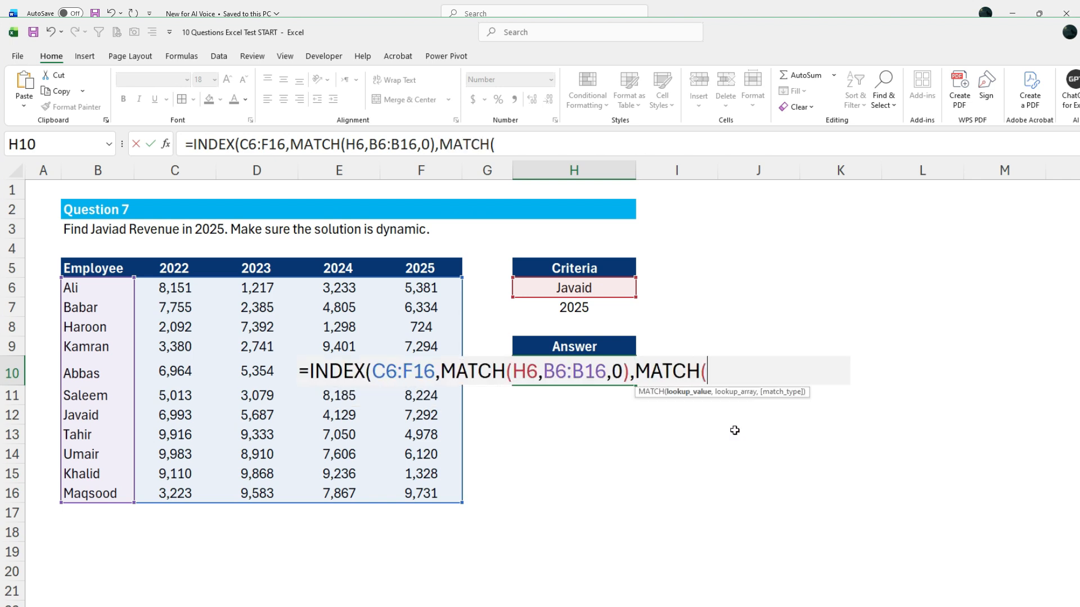
{"action": "left_click", "coordinate": [586, 311]}
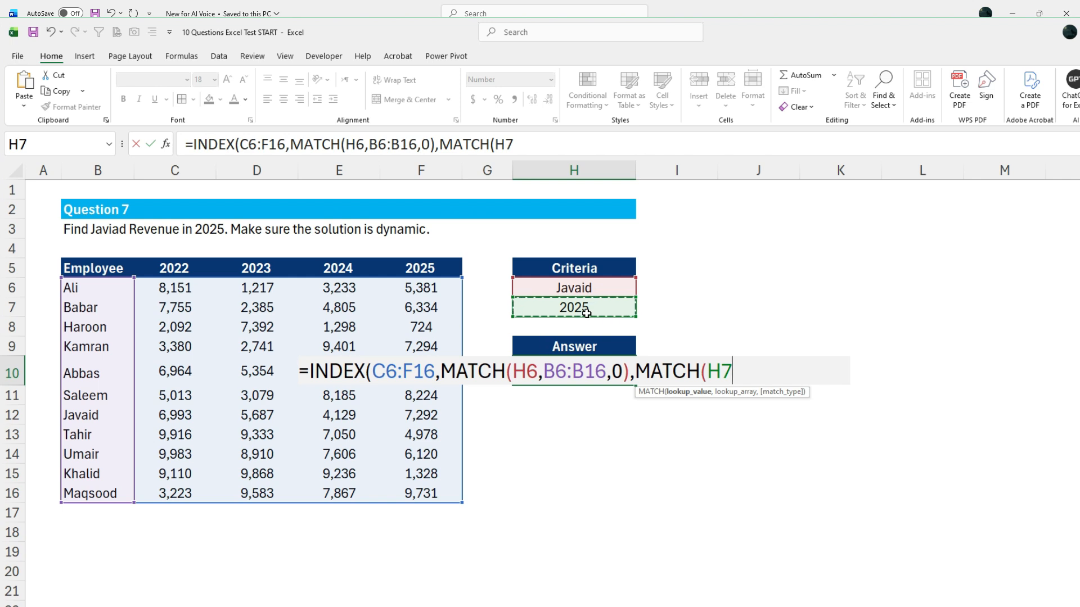
{"action": "type", "text": ","}
{"action": "left_click_drag", "start_coordinate": [174, 268], "coordinate": [416, 272]}
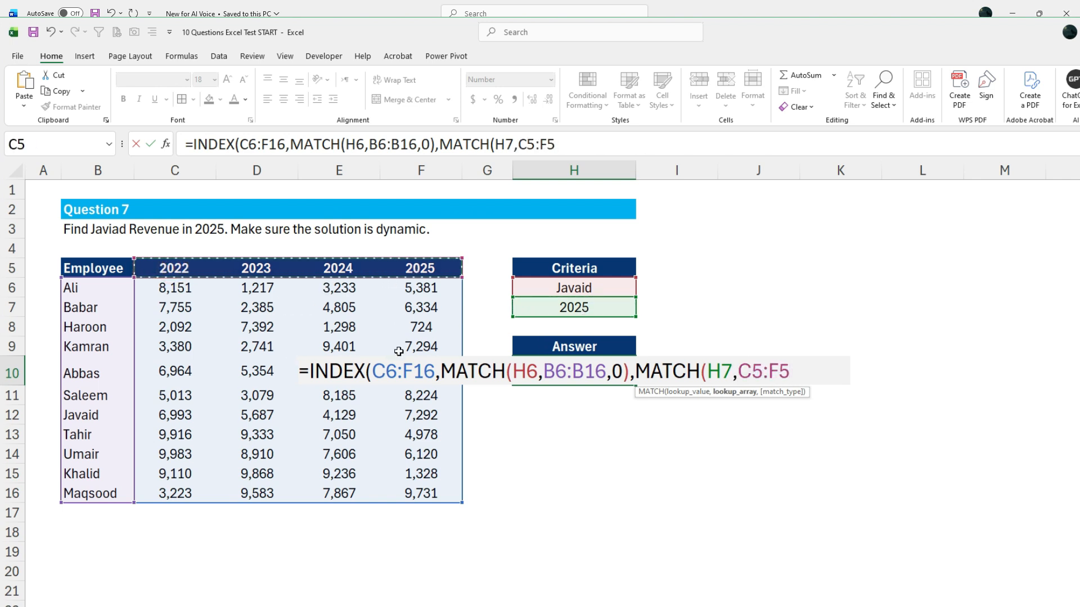
{"action": "type", "text": ",0"}
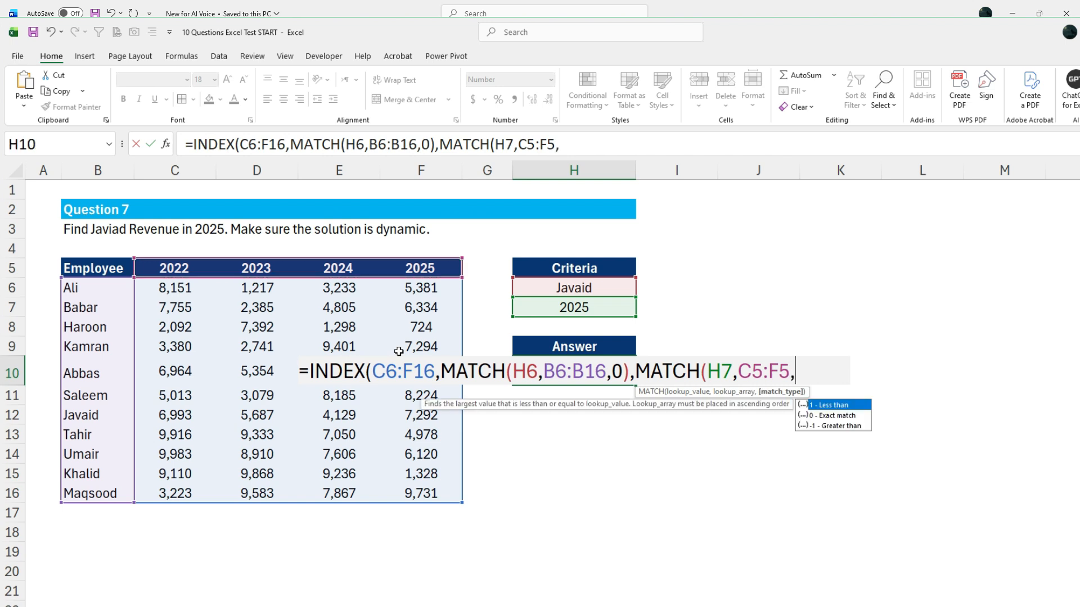
{"action": "type", "text": ")"}
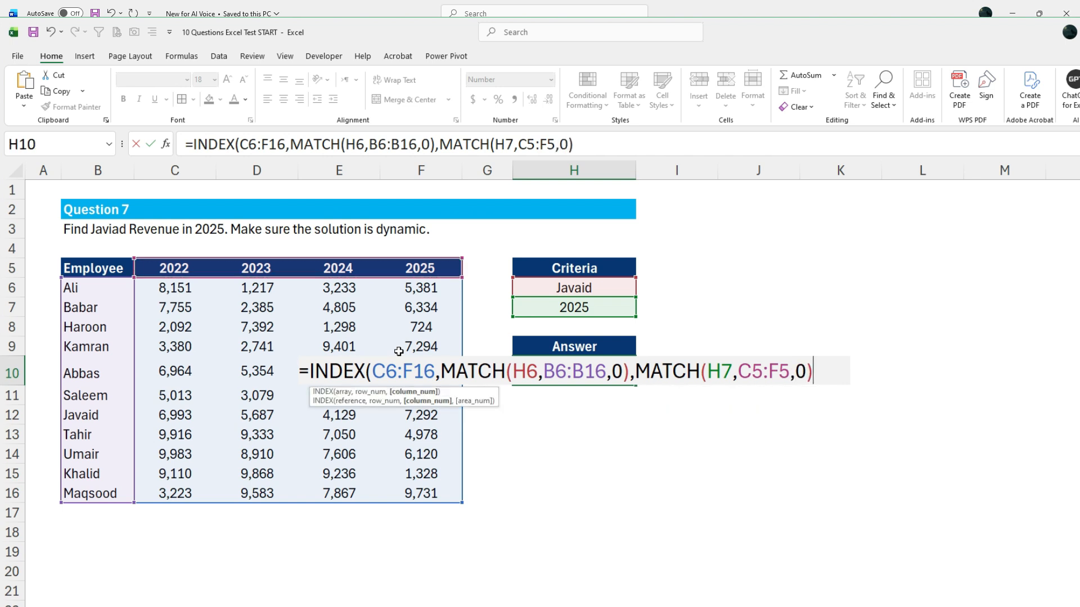
{"action": "type", "text": ")"}
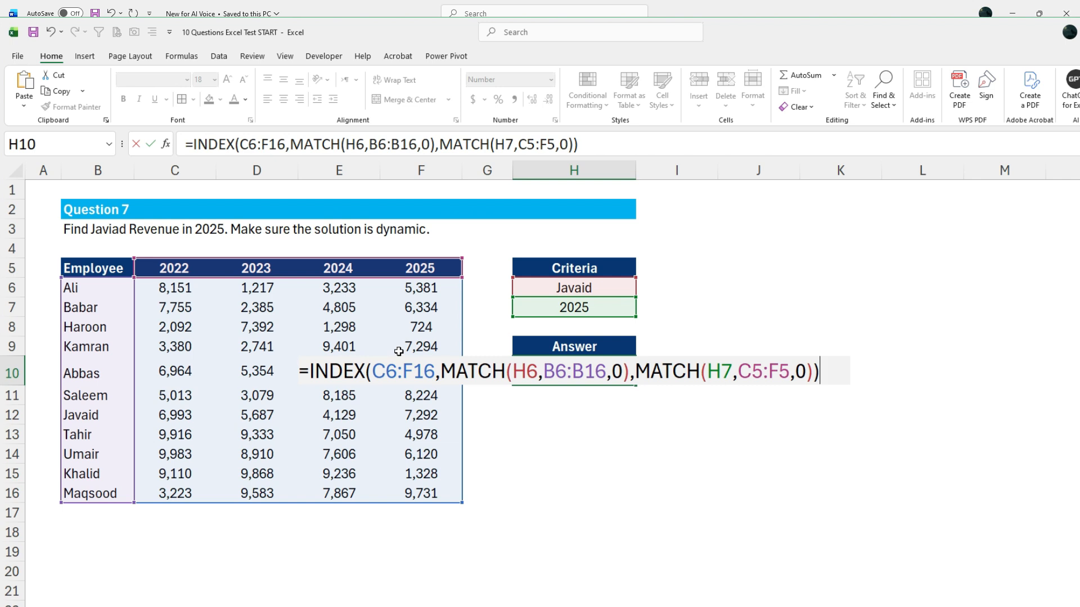
{"action": "key", "text": "Return"}
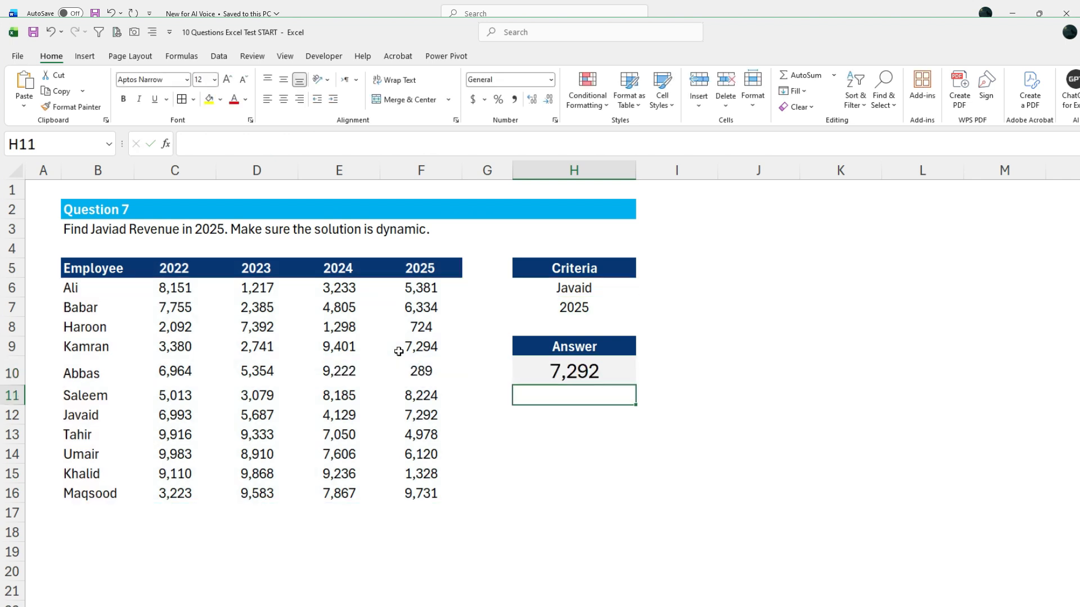
- Test the lookup formula in H10 by changing the employee criterion in H6 to the name listed in B15
{"action": "left_click", "coordinate": [562, 376]}
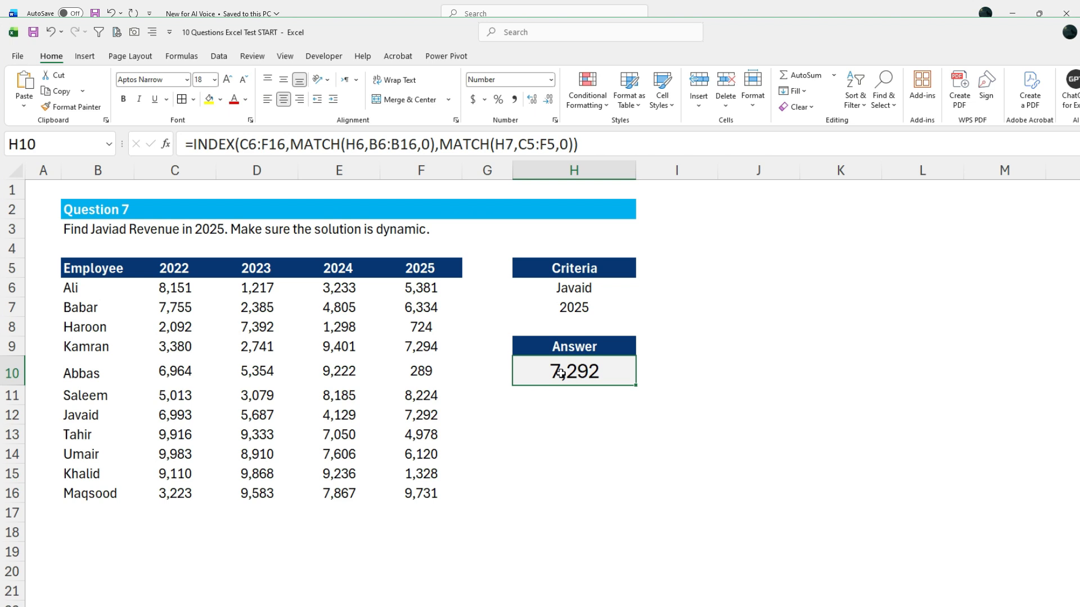
{"action": "left_click", "coordinate": [569, 294]}
{"action": "left_click", "coordinate": [572, 372]}
{"action": "left_click", "coordinate": [522, 289]}
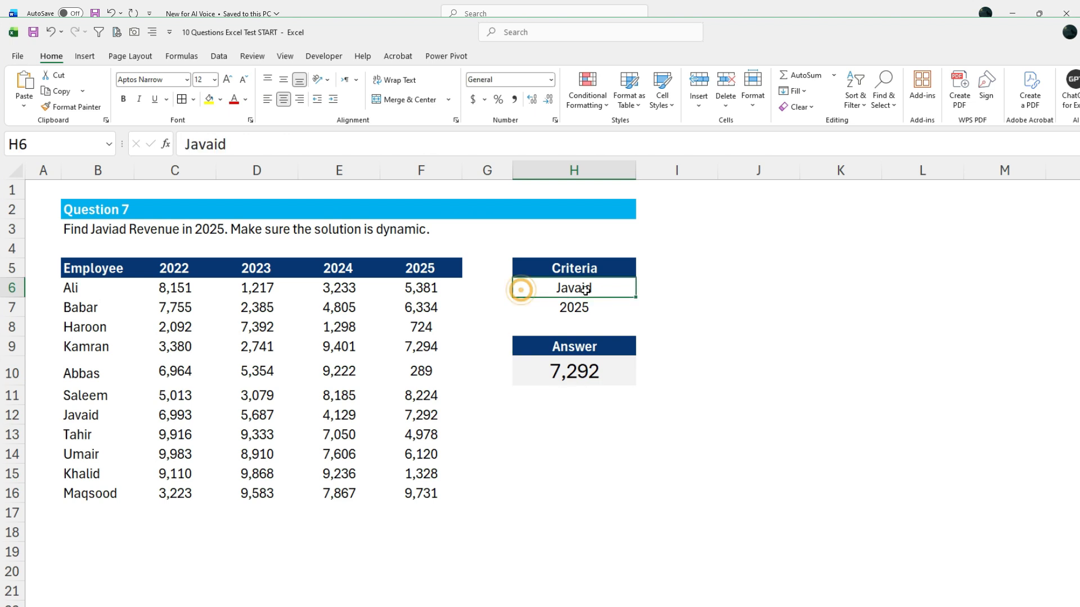
{"action": "left_click", "coordinate": [579, 308]}
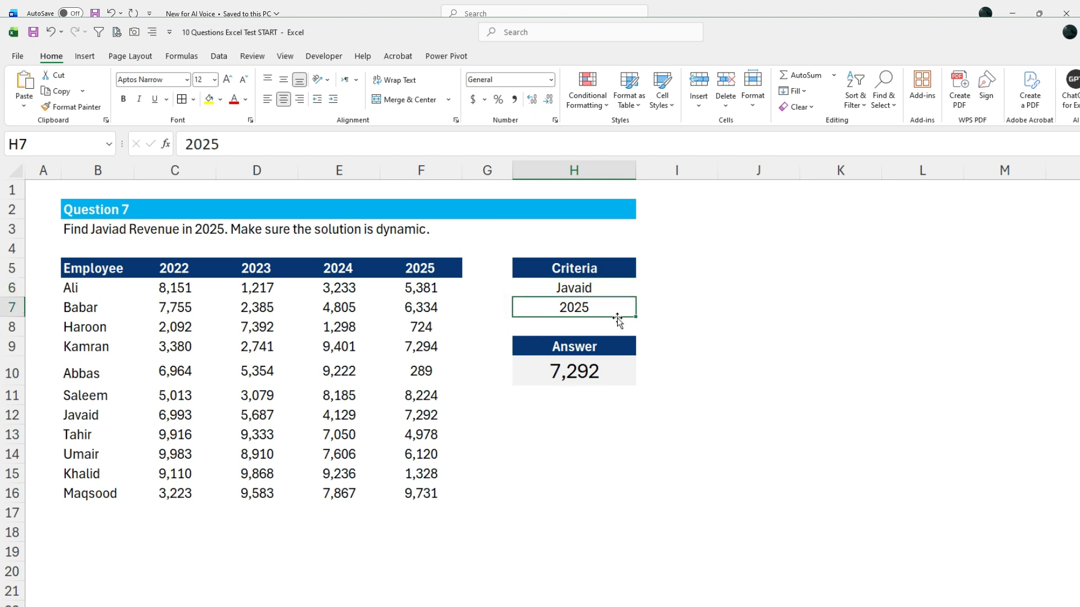
{"action": "left_click", "coordinate": [602, 287]}
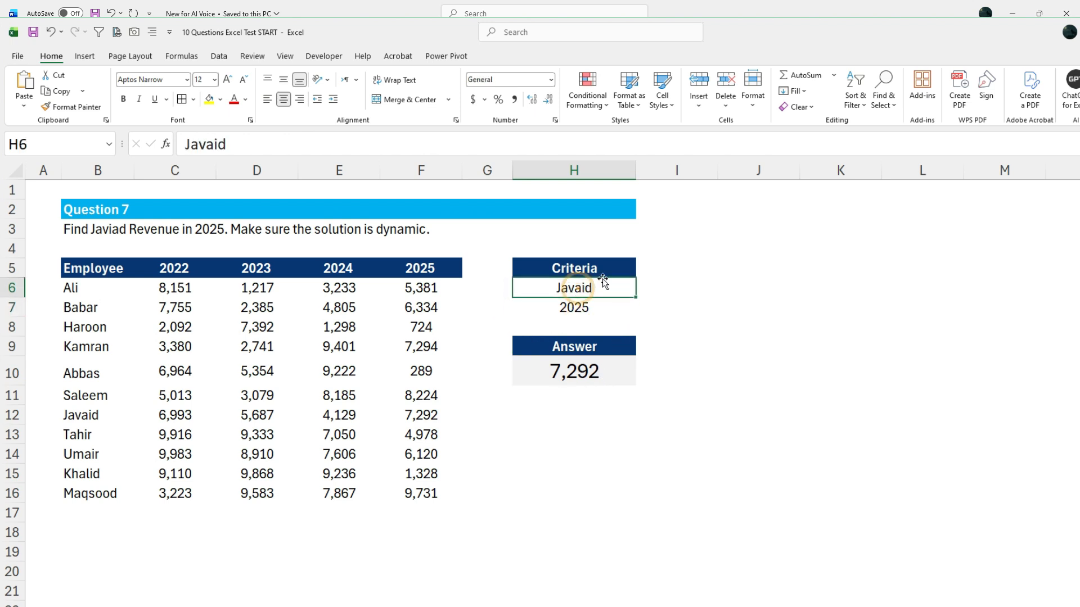
{"action": "type", "text": "Kgh"}
{"action": "key", "text": "BackSpace"}
{"action": "key", "text": "BackSpace"}
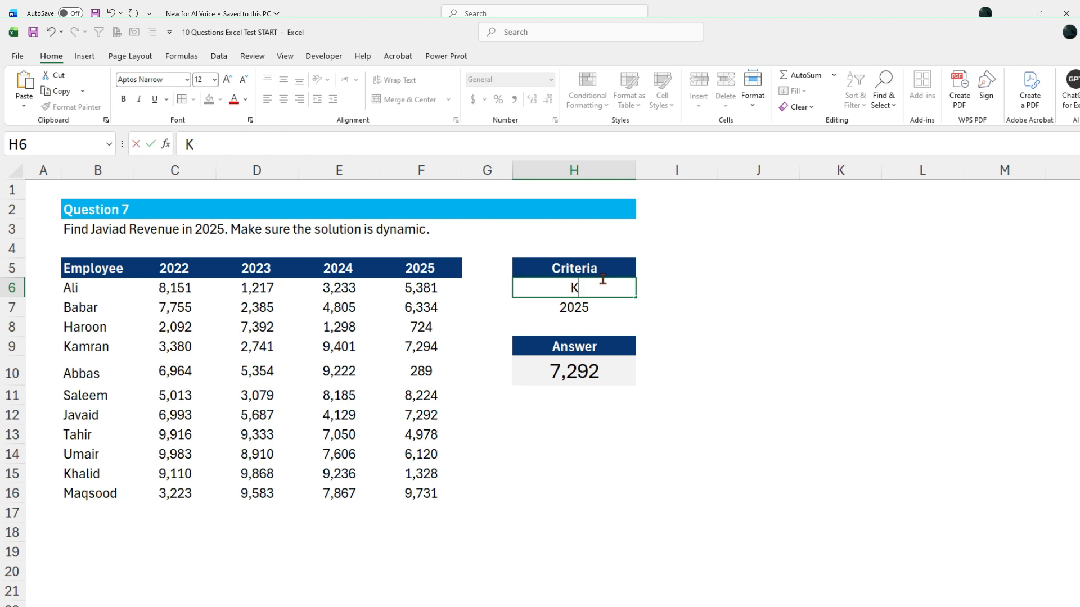
{"action": "type", "text": "halid"}
{"action": "key", "text": "Return"}
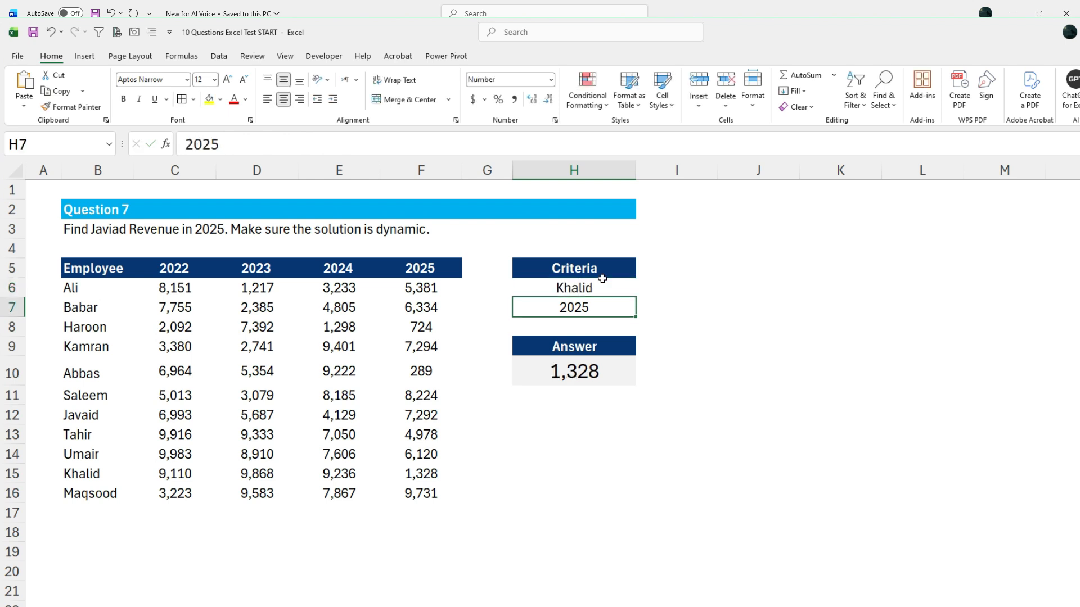
- Set the year criterion in H7 to 2023 and check the answer in H10
{"action": "type", "text": "2023"}
{"action": "key", "text": "Return"}
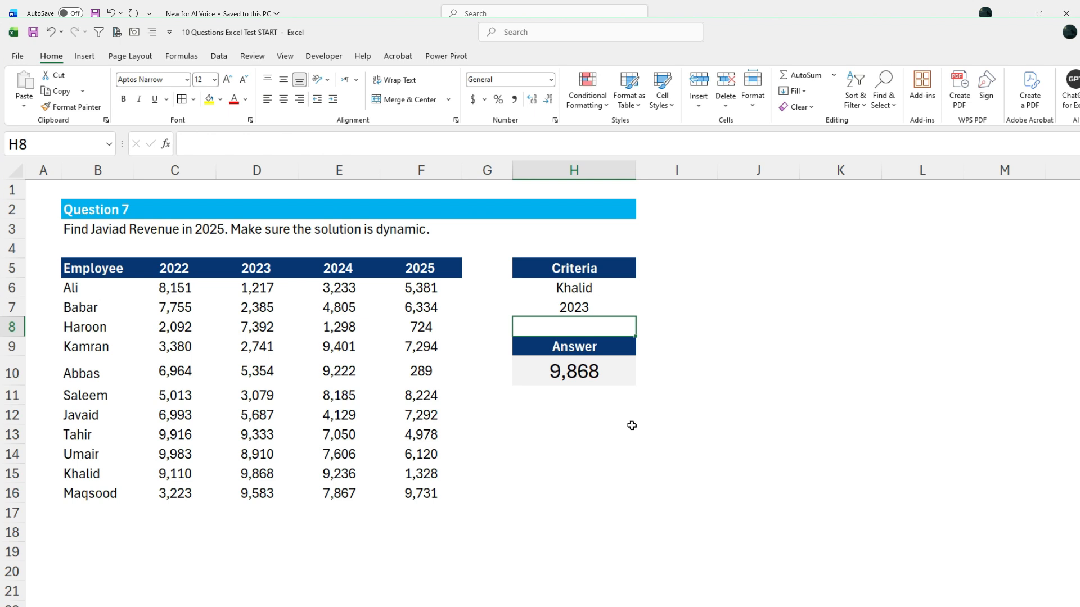
{"action": "left_click", "coordinate": [569, 378]}
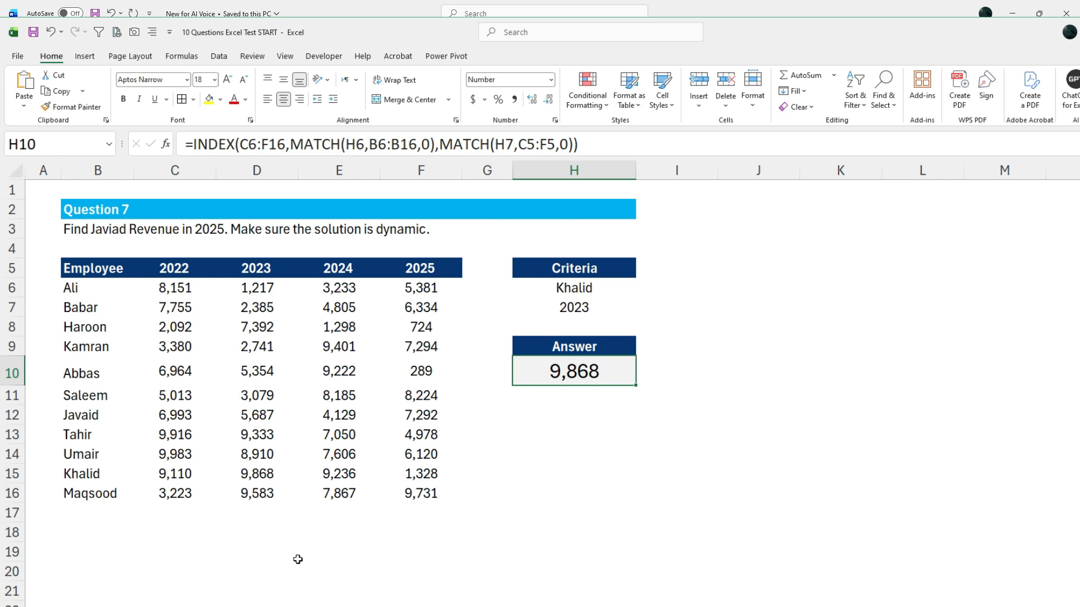
{"action": "left_click", "coordinate": [531, 431]}
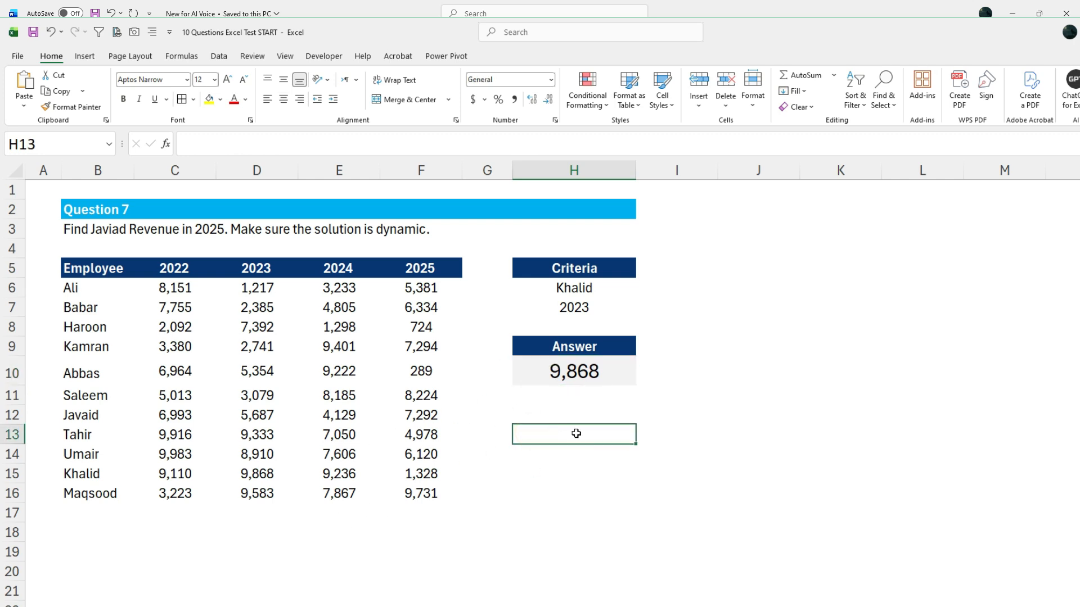